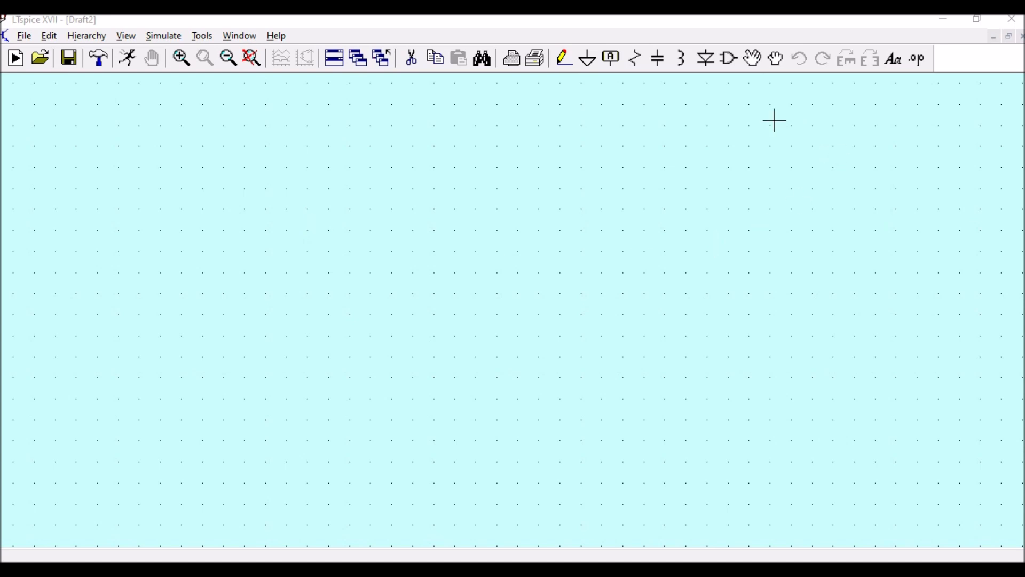
Step: Place one nmos transistor, rotated 90 degrees so its gate faces up, in the middle of the schematic
left_click(732, 60)
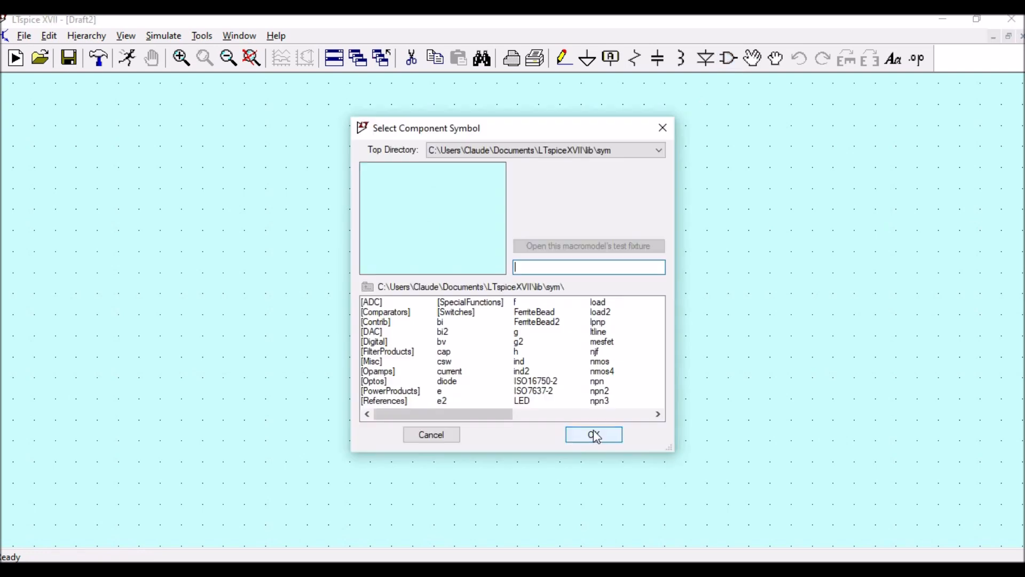
left_click_drag(505, 415, 644, 420)
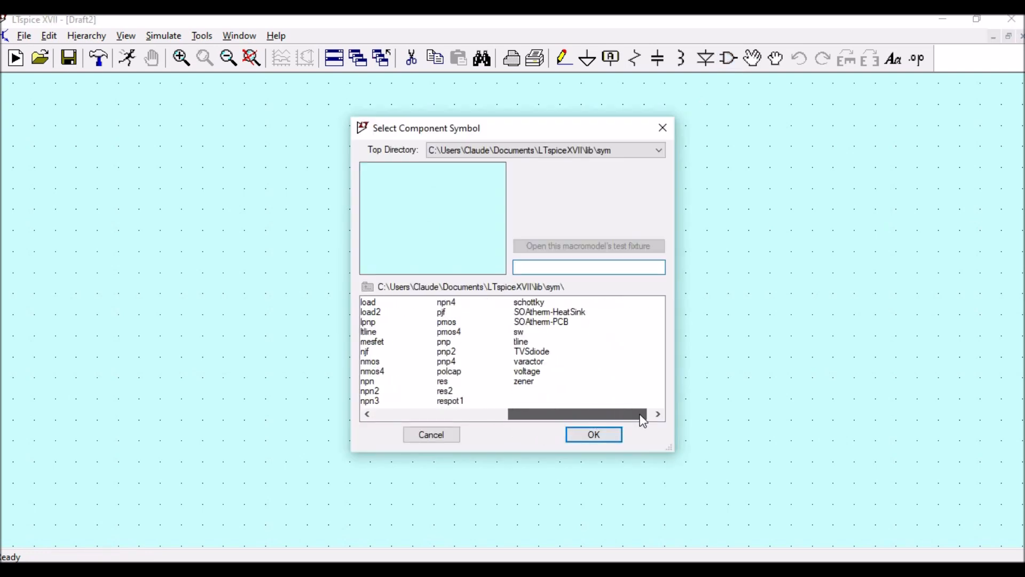
left_click(368, 415)
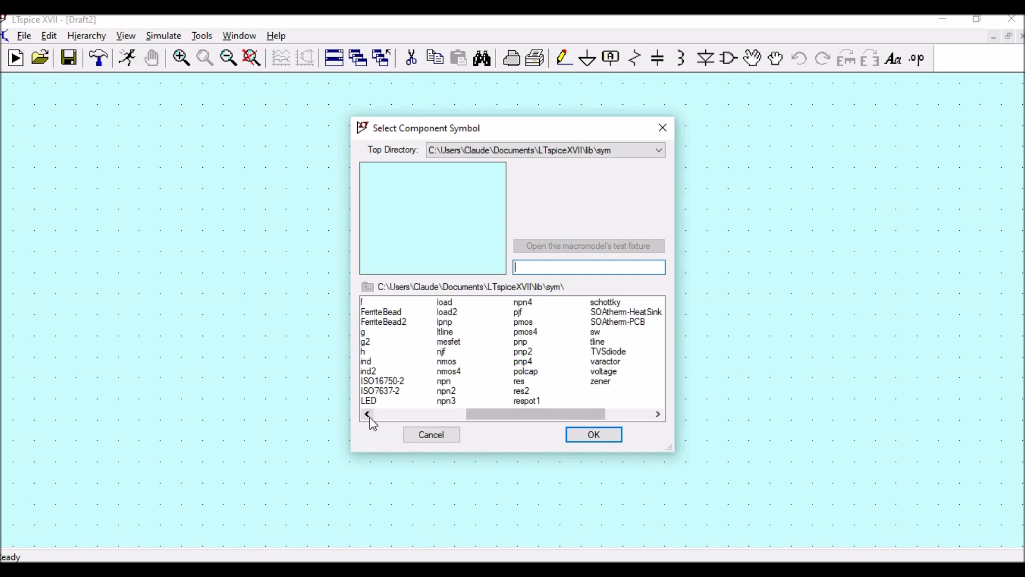
left_click(449, 365)
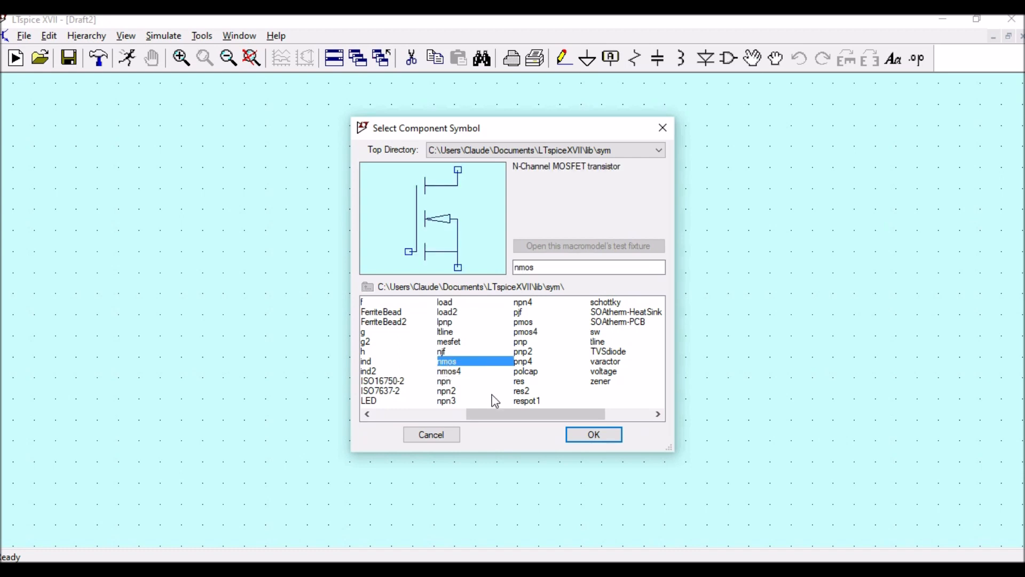
left_click(595, 435)
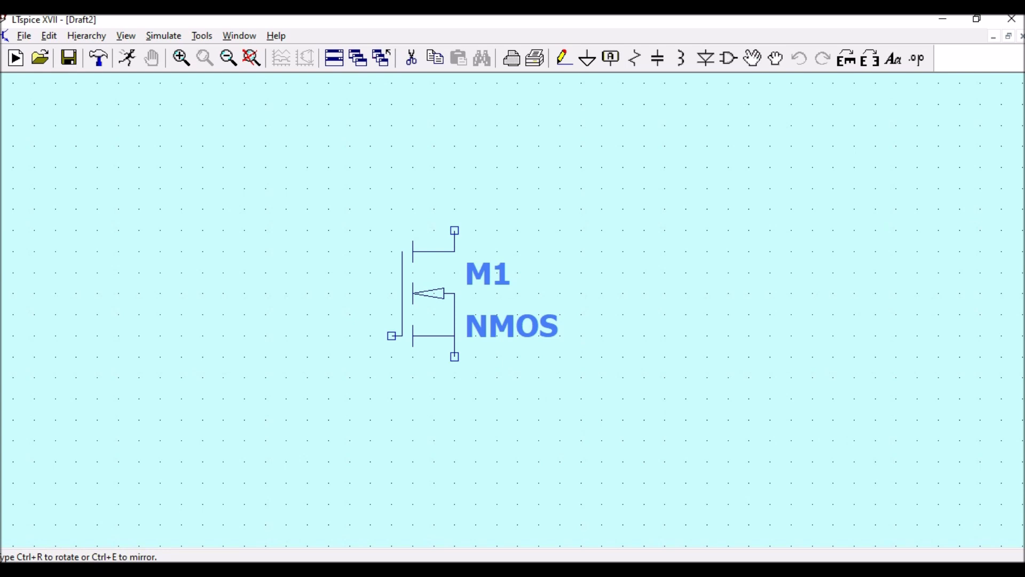
key("ctrl+r")
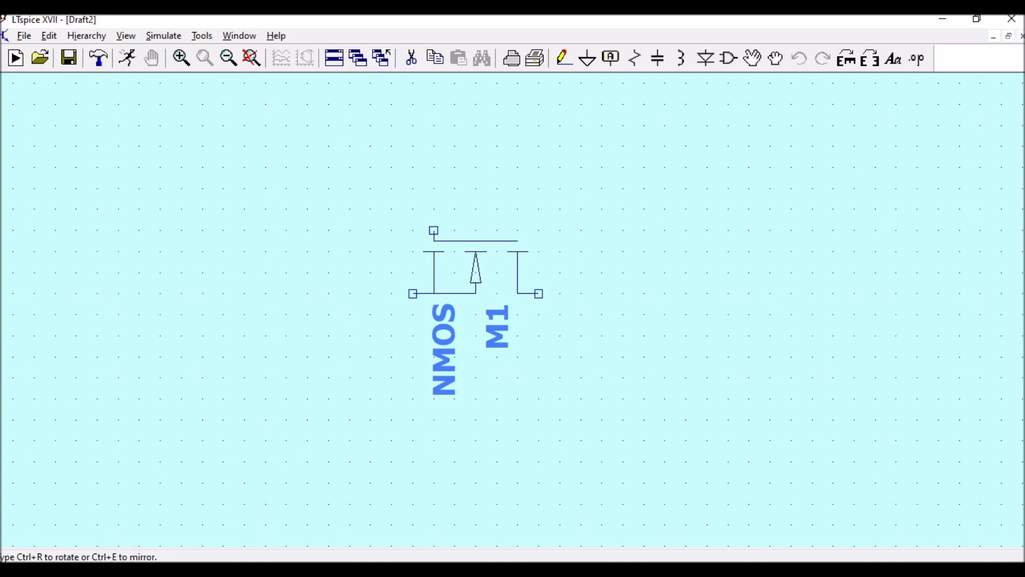
left_click(475, 262)
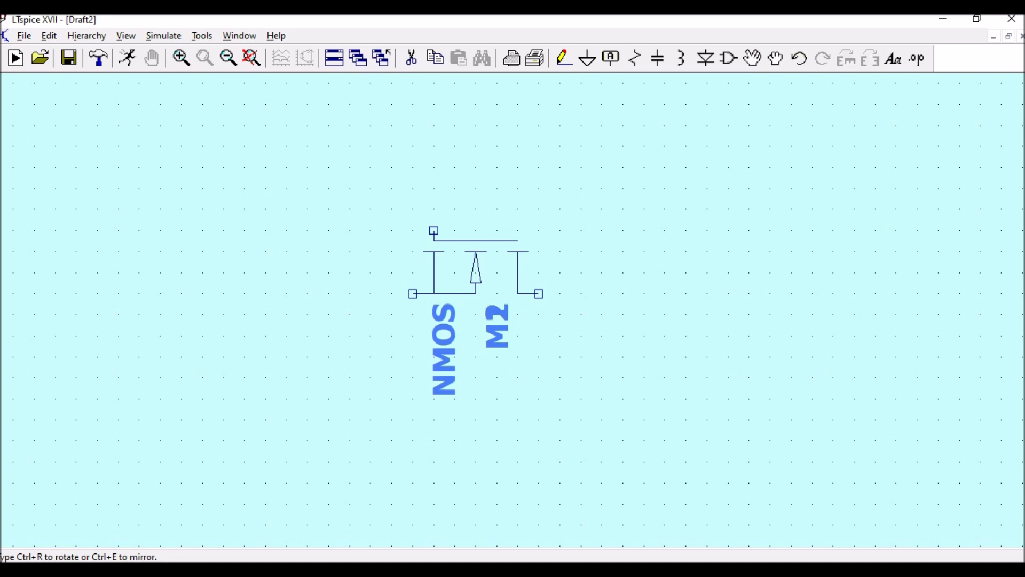
key("Escape")
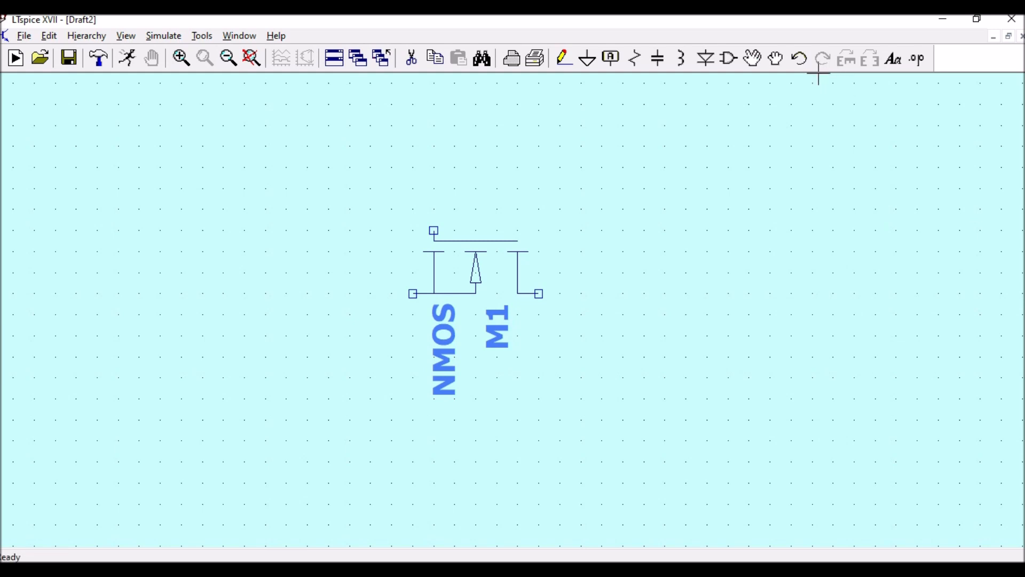
Step: Place four voltage sources around the transistor: one far out on each side and one lower and closer in on each side
left_click(732, 58)
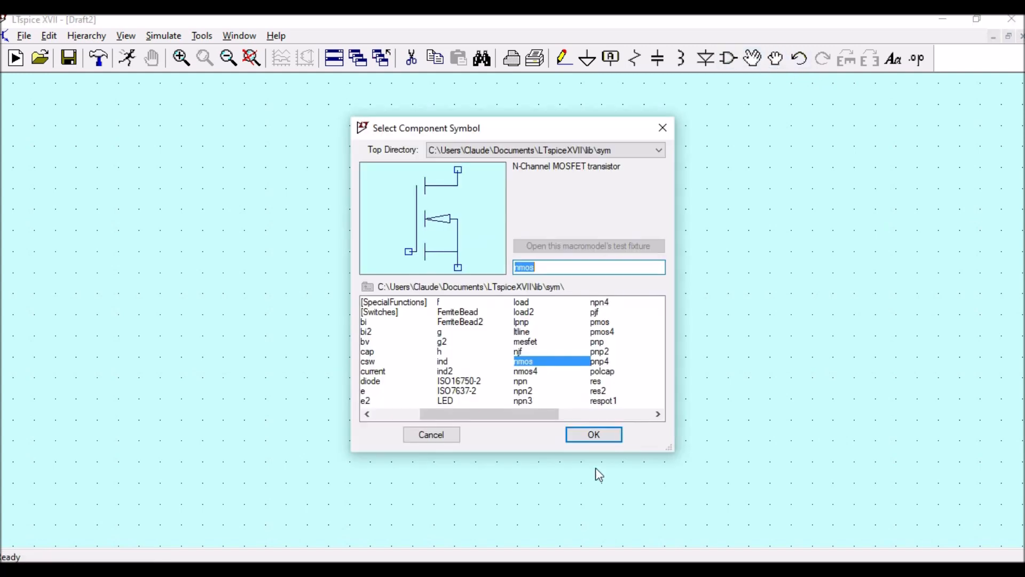
left_click_drag(526, 417, 667, 430)
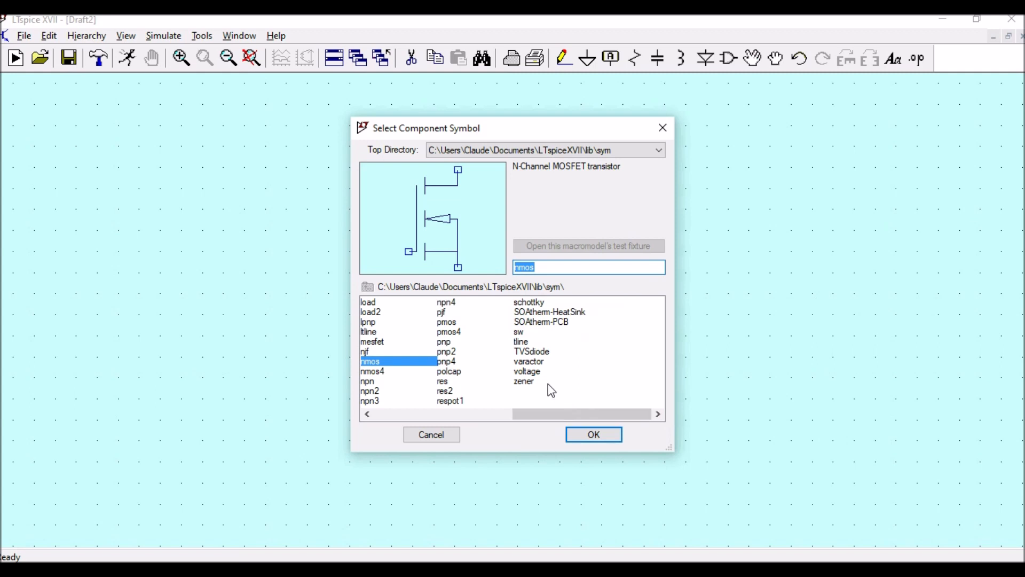
left_click(529, 372)
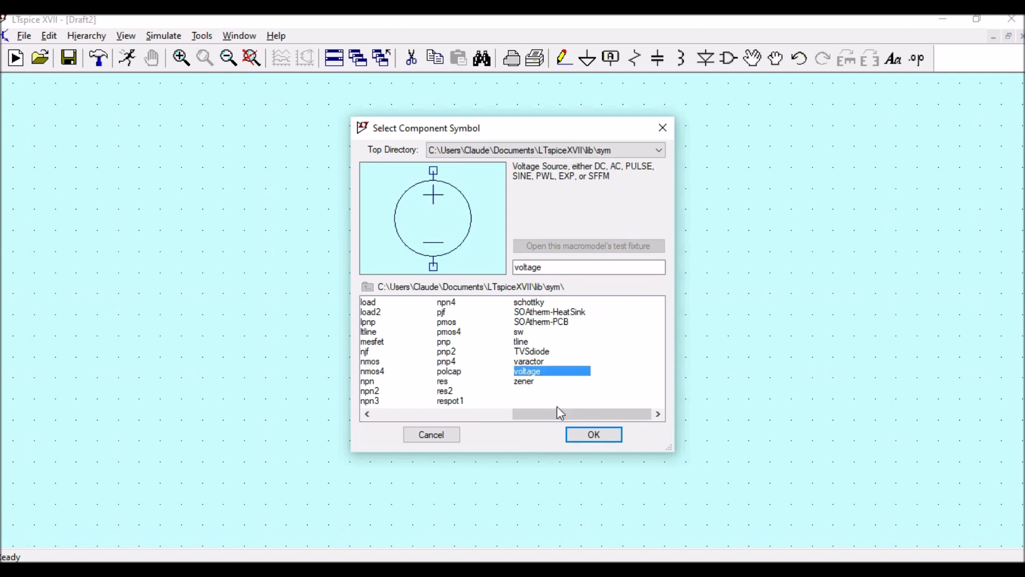
left_click(595, 435)
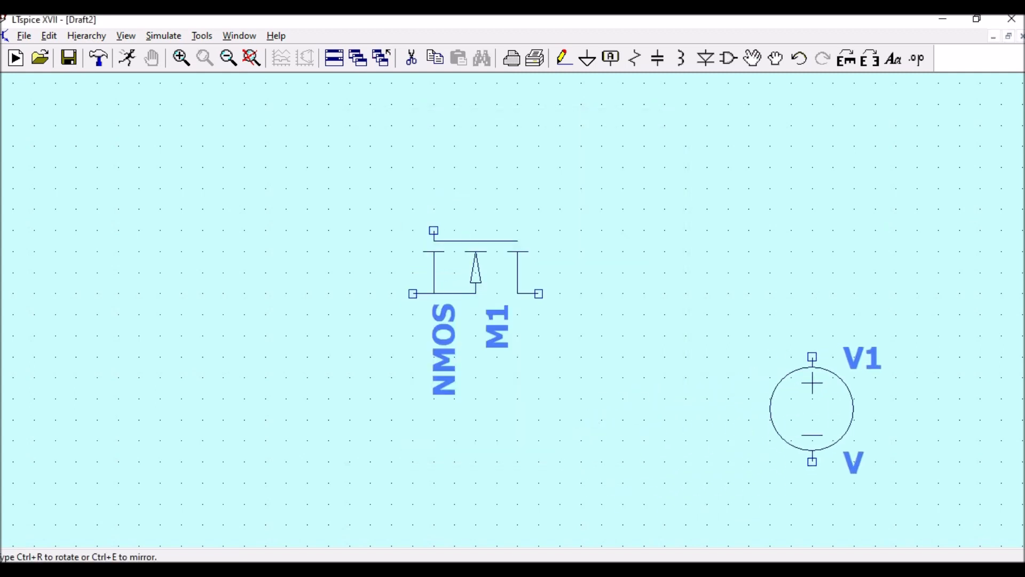
left_click(876, 210)
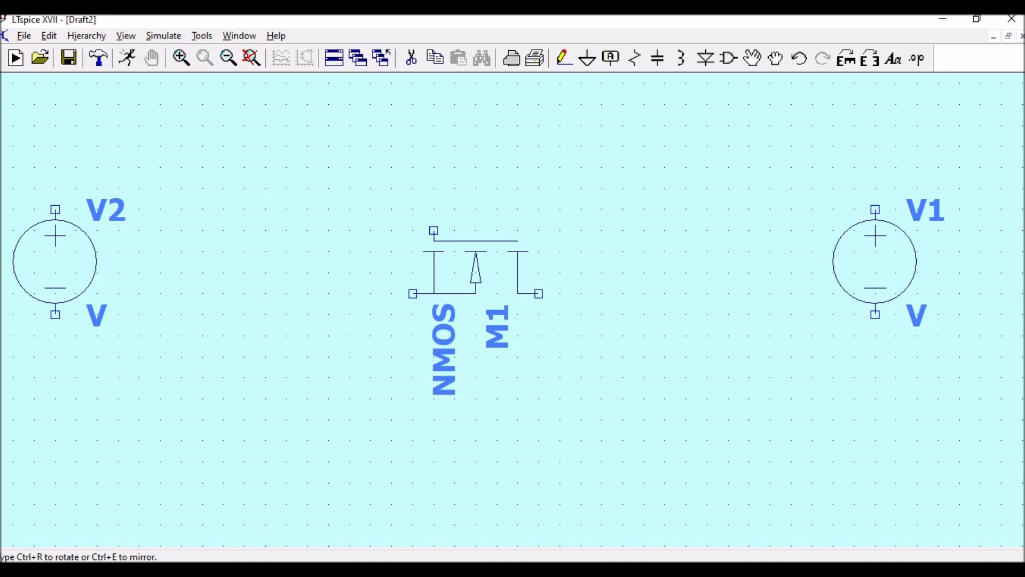
left_click(55, 210)
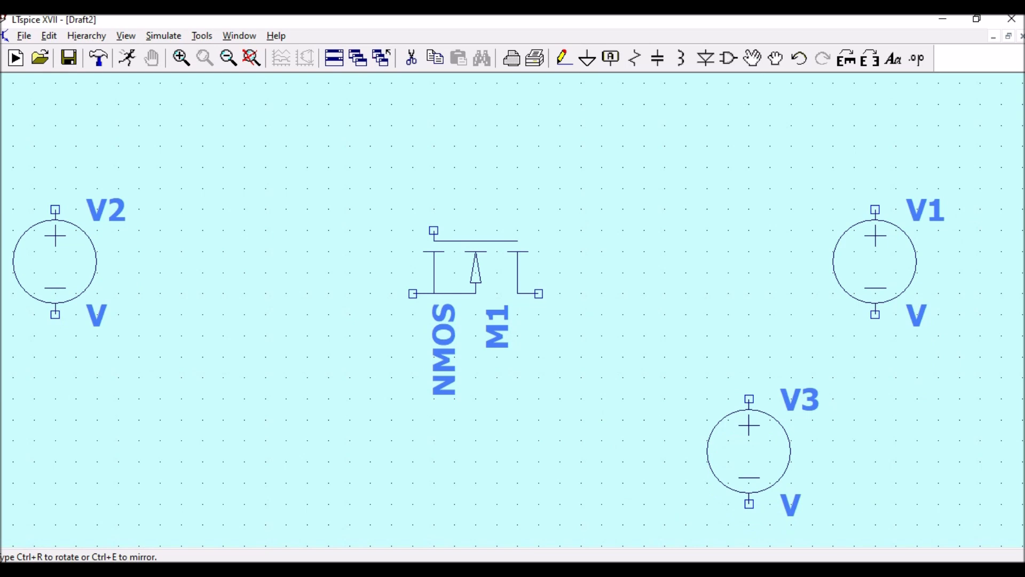
left_click(749, 399)
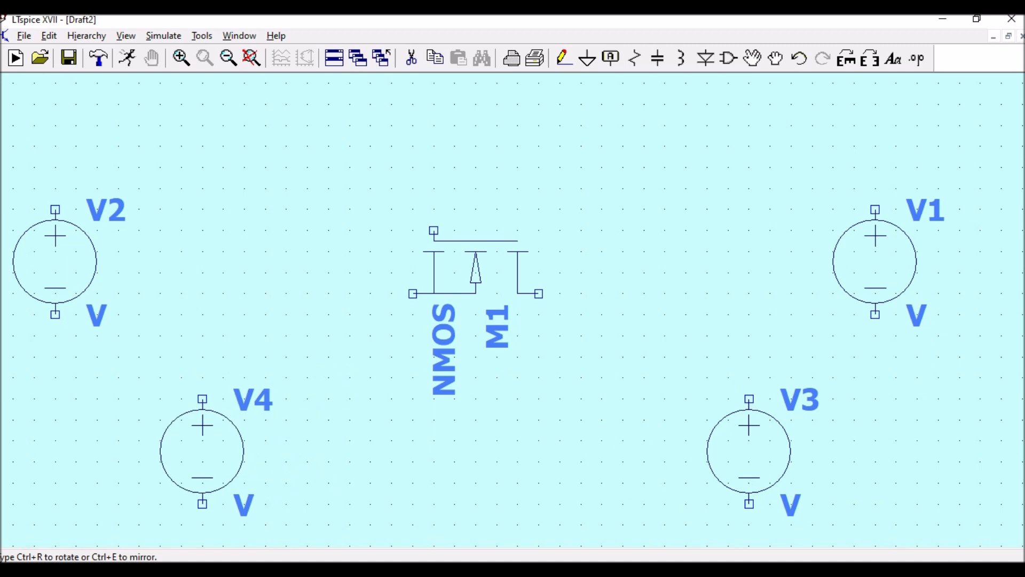
left_click(202, 399)
key("Escape")
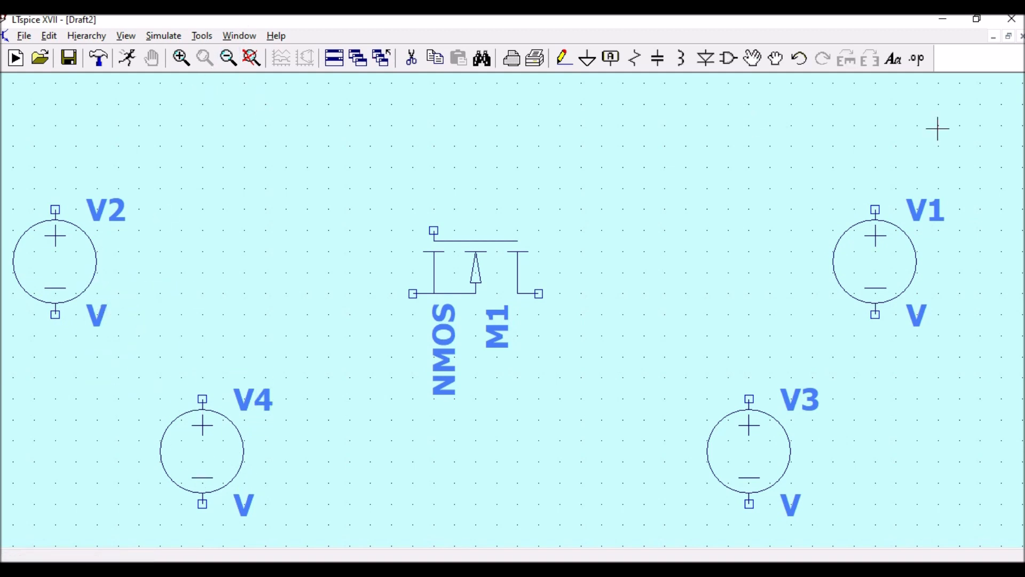
Step: Wire the negative terminals of V2 and V1 together with a common line running below V4 and V3
left_click(562, 59)
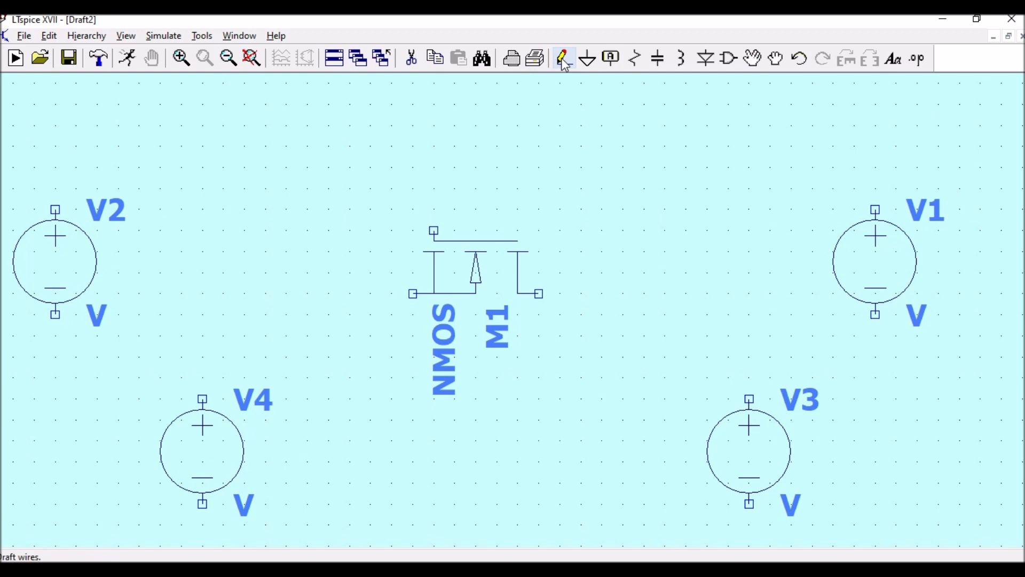
left_click(56, 314)
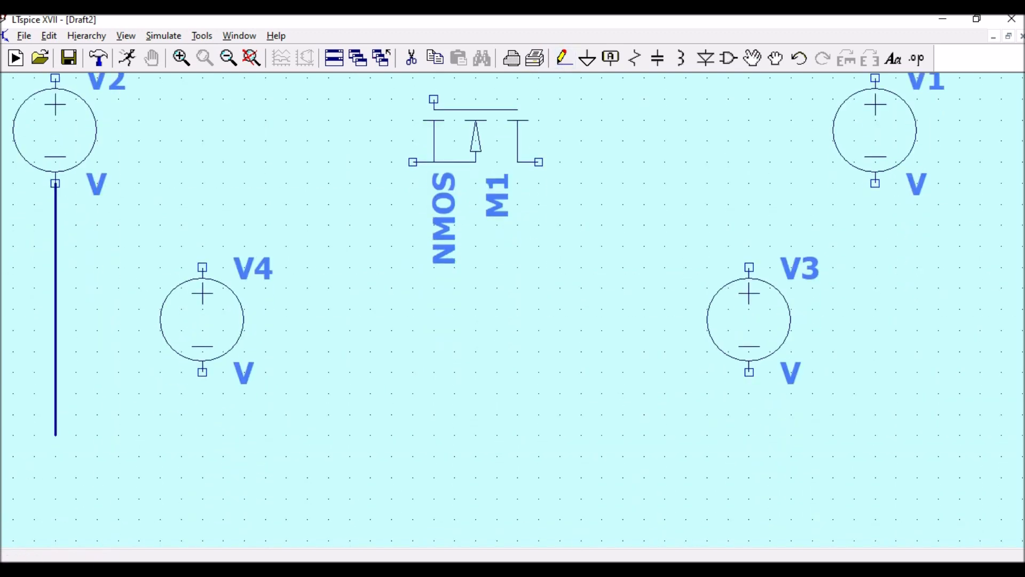
left_click(56, 414)
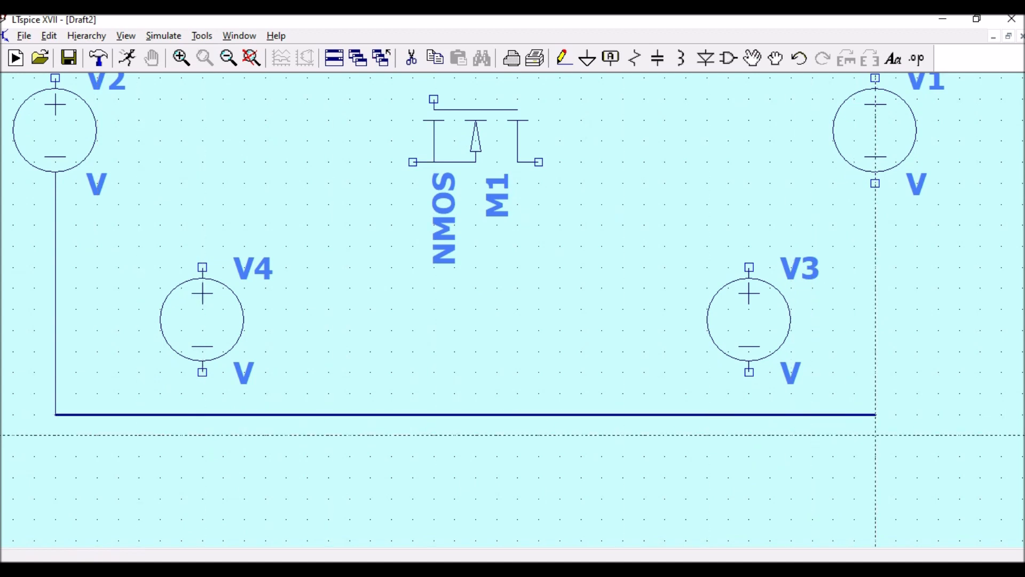
left_click(876, 415)
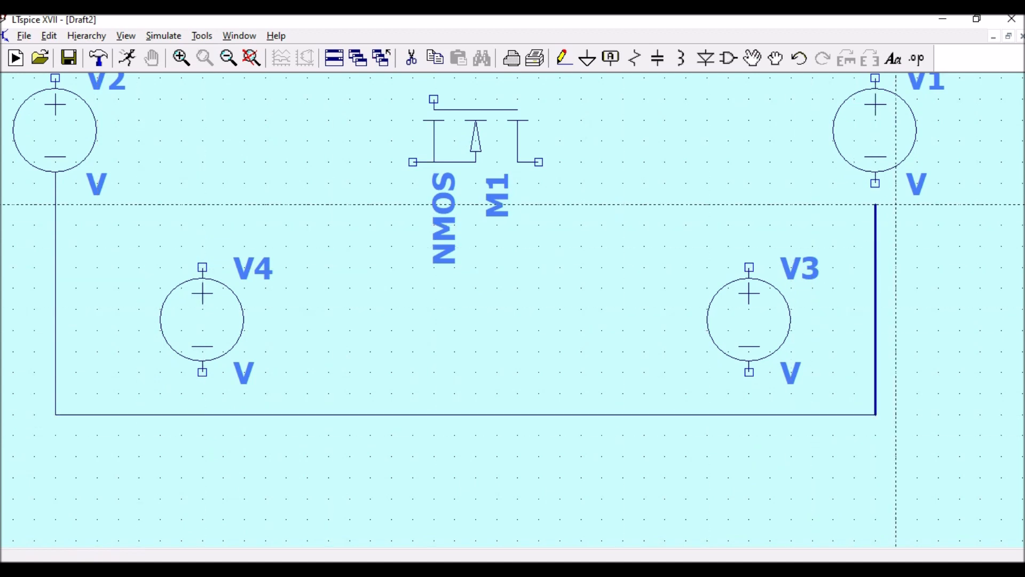
left_click(876, 184)
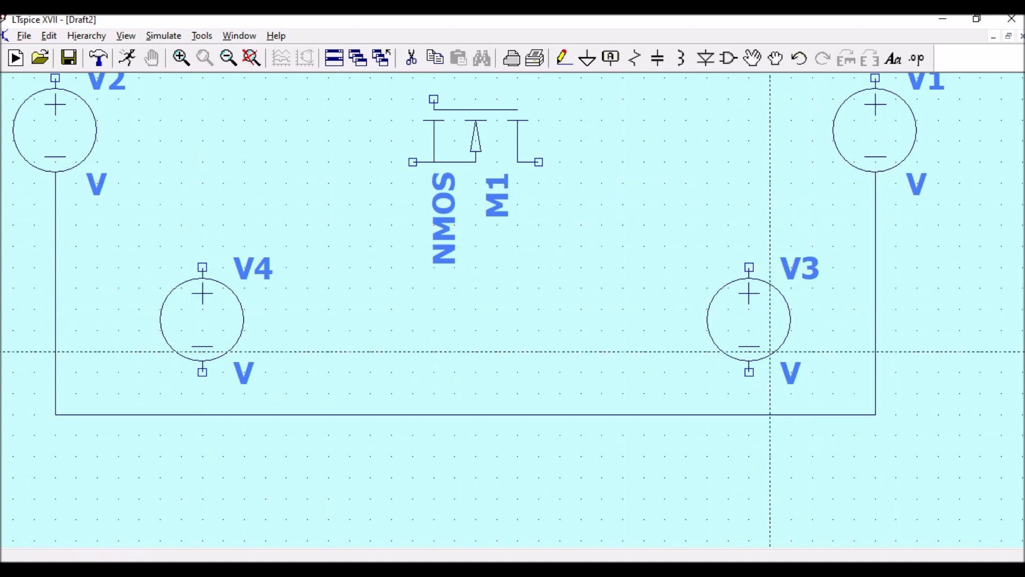
Step: Connect the negative terminals of V3 and V4 down to the common line
left_click(749, 372)
left_click(750, 414)
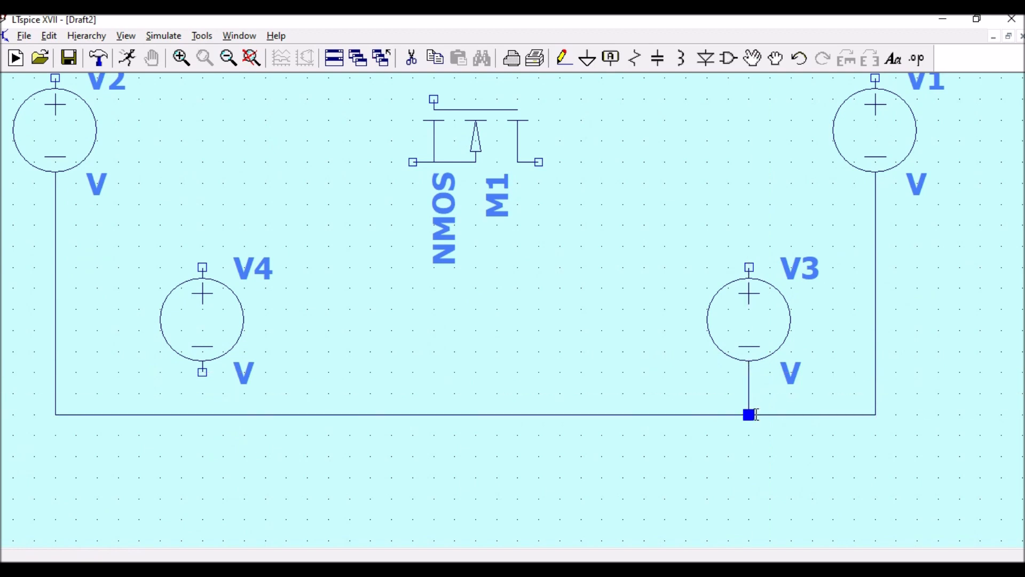
left_click(202, 372)
left_click(202, 414)
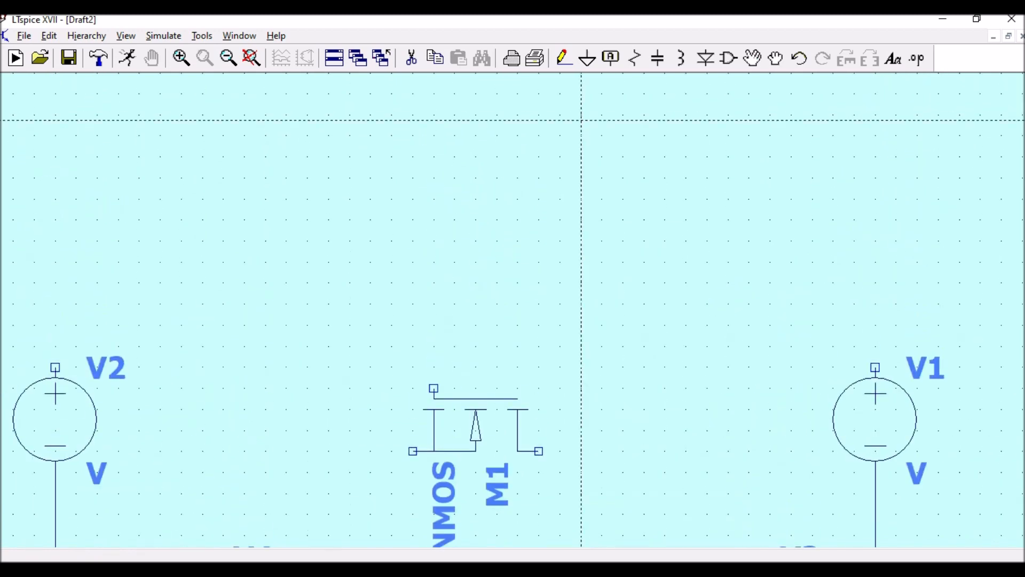
key("Escape")
Step: Place a ground symbol on the common line at the corner below V1
left_click_drag(641, 249, 656, 126)
left_click_drag(648, 273, 642, 197)
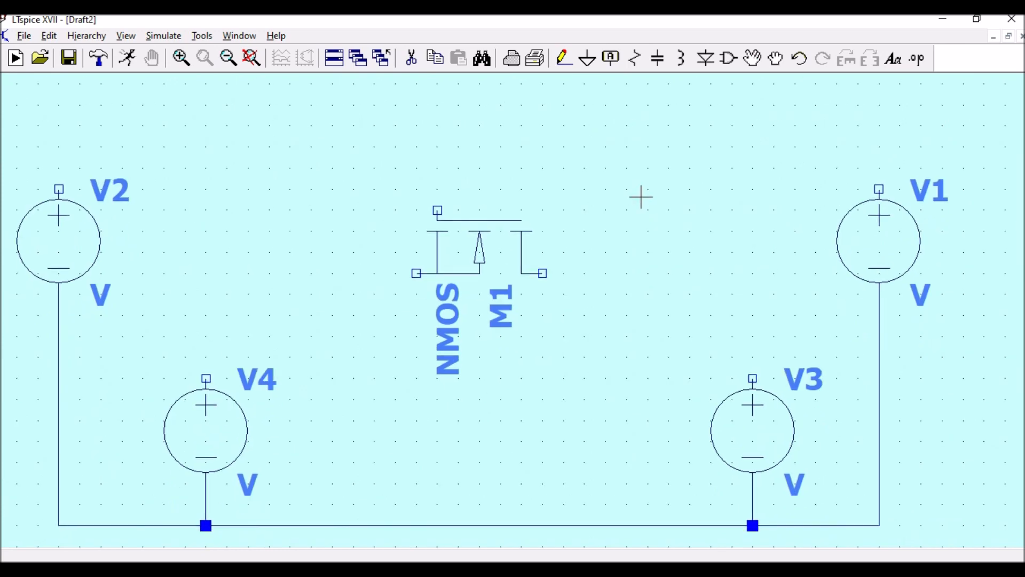
scroll(640, 200, "down", 1)
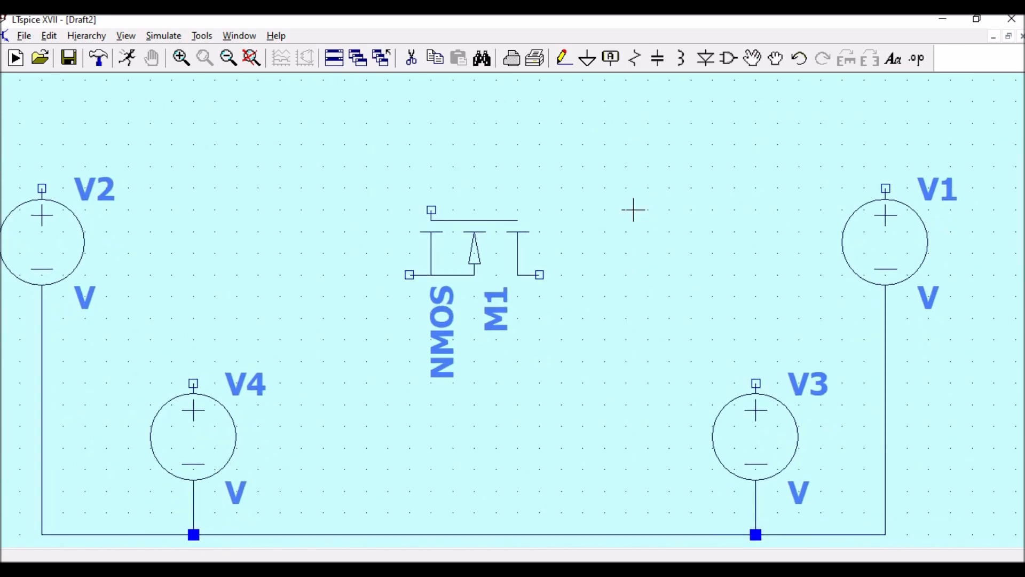
scroll(634, 209, "down", 1)
left_click(587, 58)
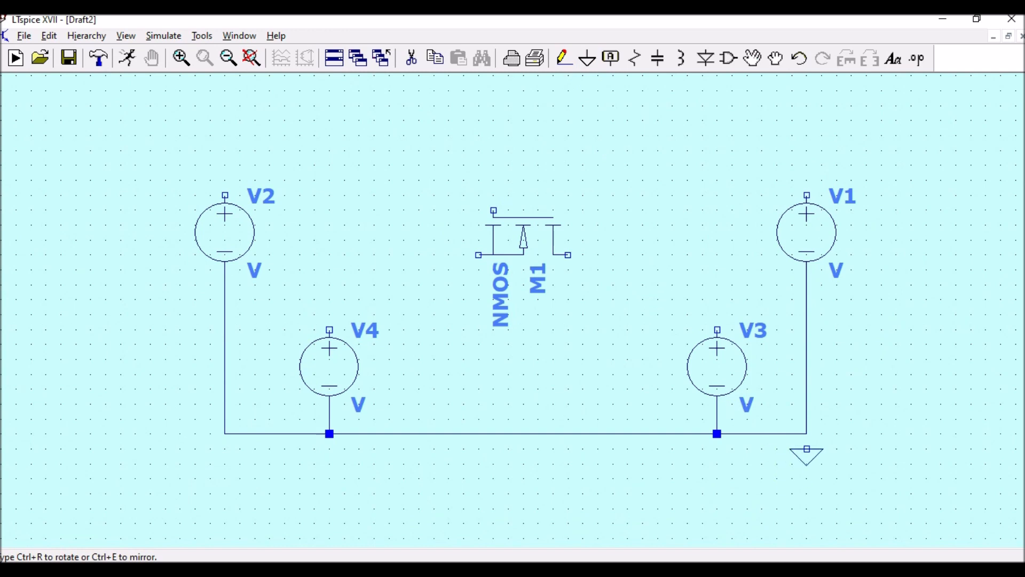
left_click(807, 434)
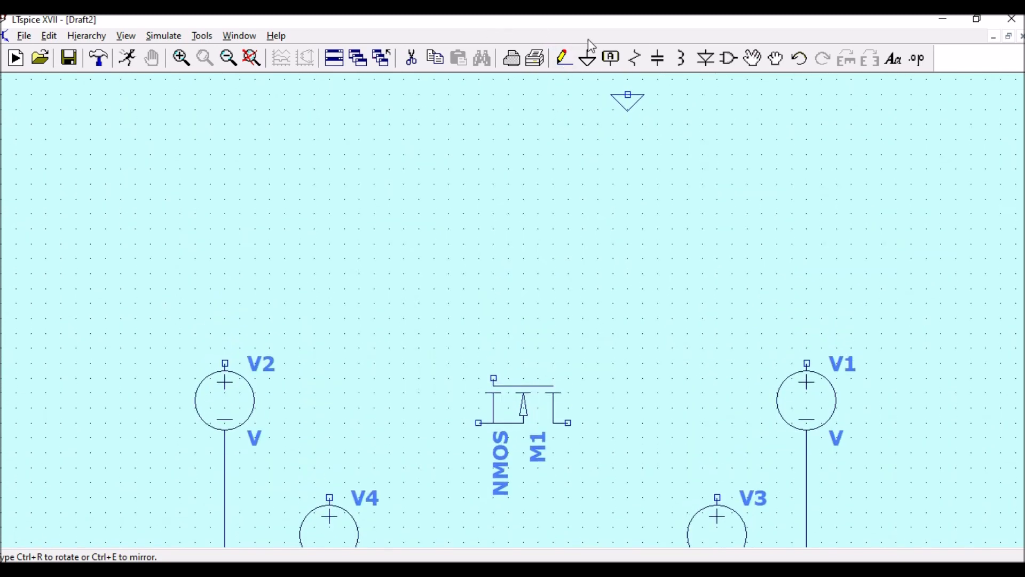
Step: Place two vertical resistors, one between V2 and the transistor and one between the transistor and V1
left_click(634, 63)
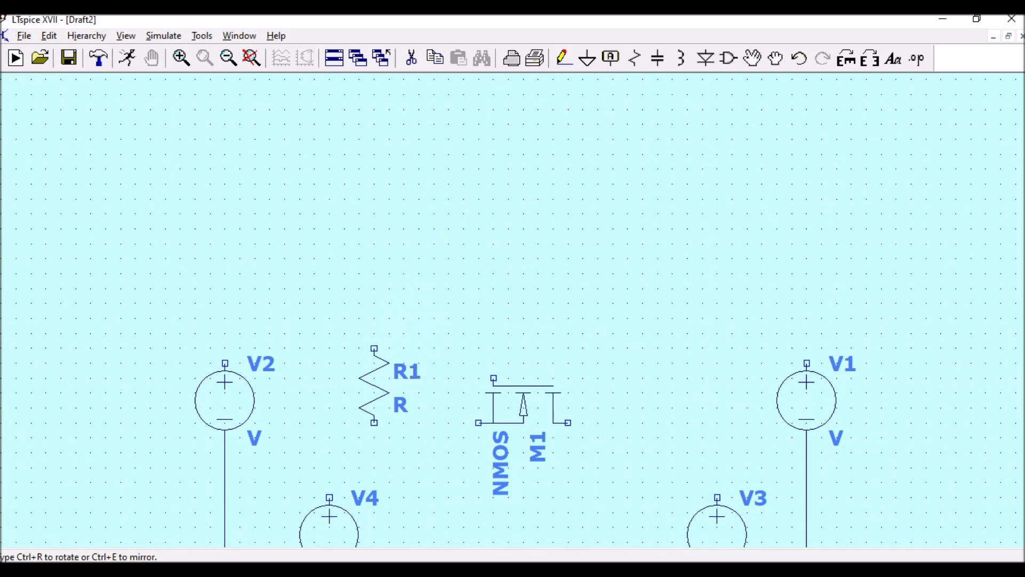
left_click(374, 384)
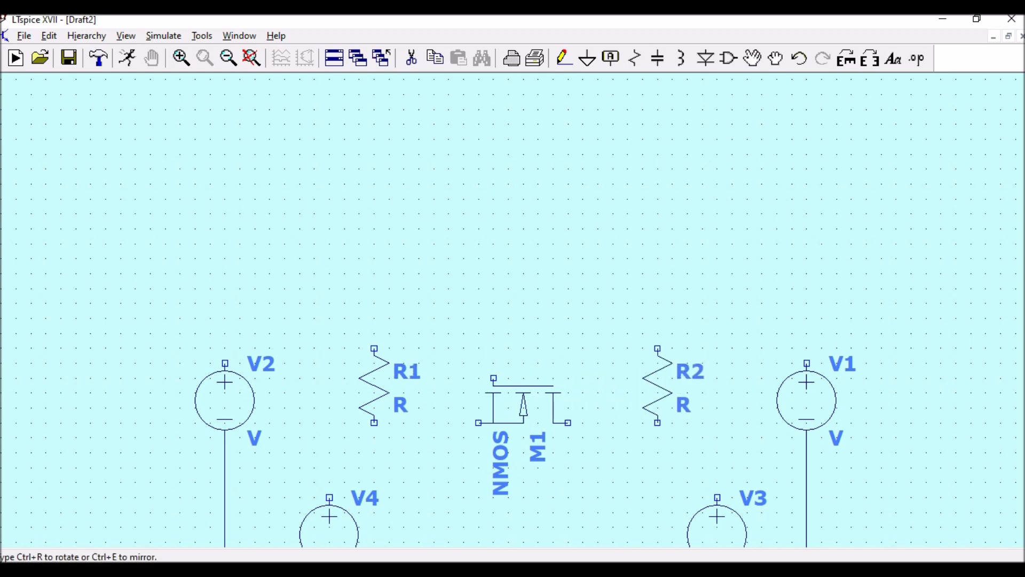
left_click(658, 385)
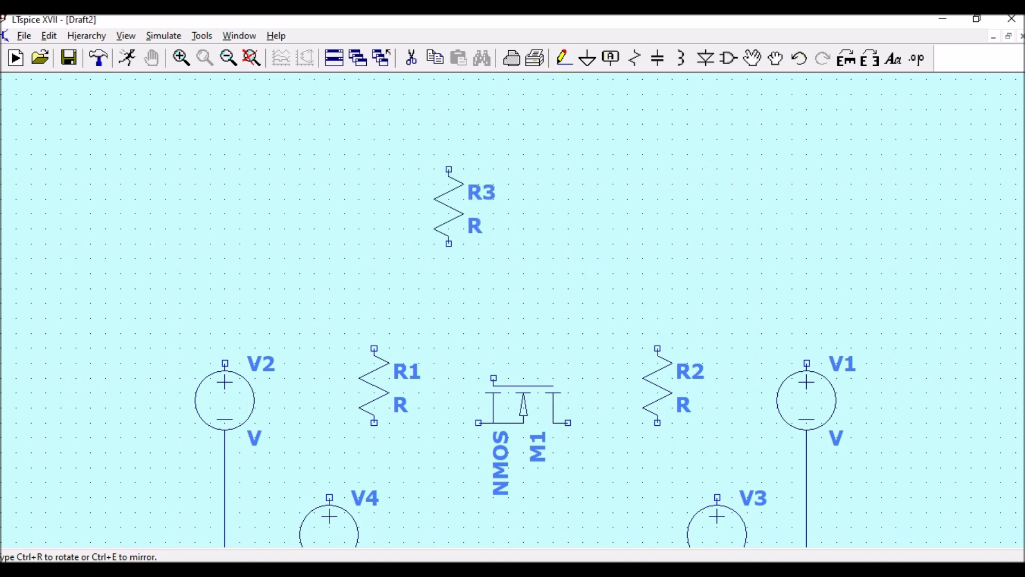
key("Escape")
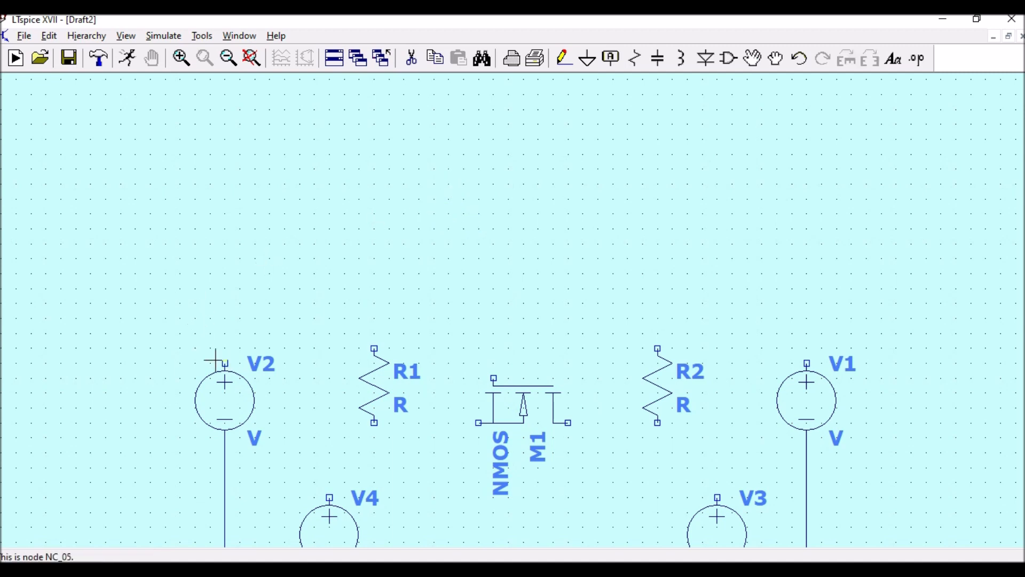
Step: Wire the positive terminal of V2 up and over to the upper end of resistor R1
left_click(564, 58)
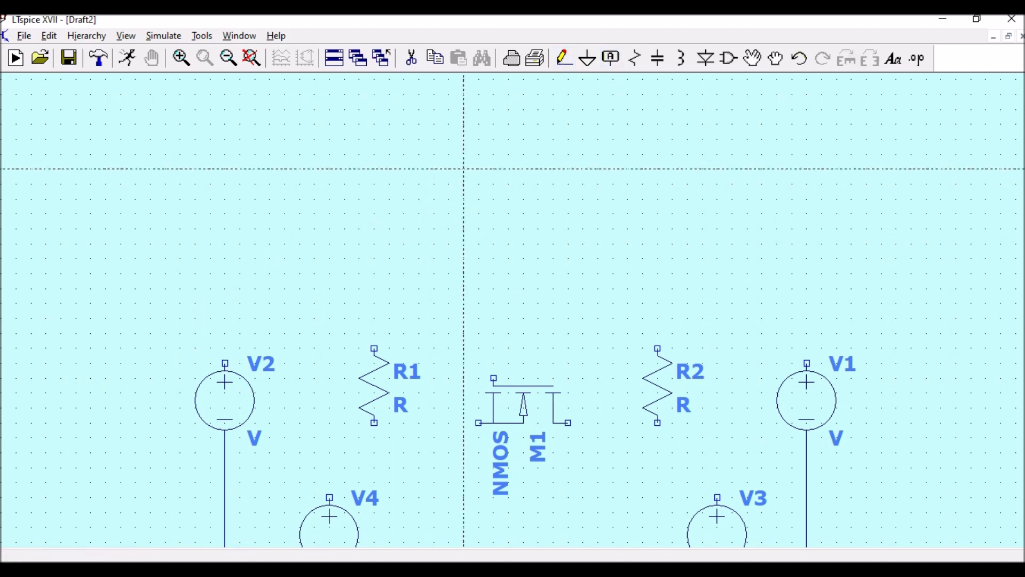
left_click(225, 363)
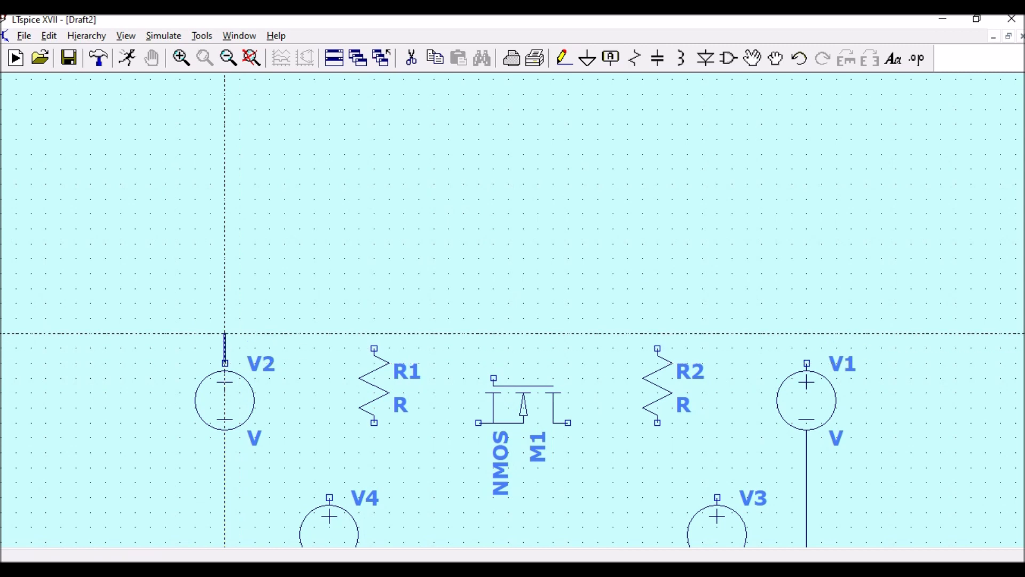
left_click(240, 228)
left_click(375, 229)
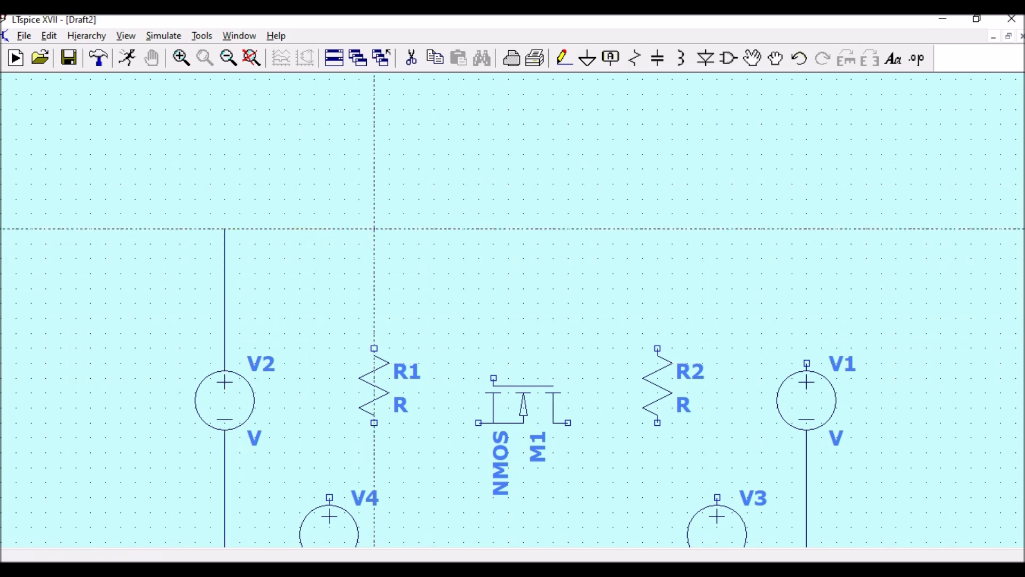
left_click(375, 349)
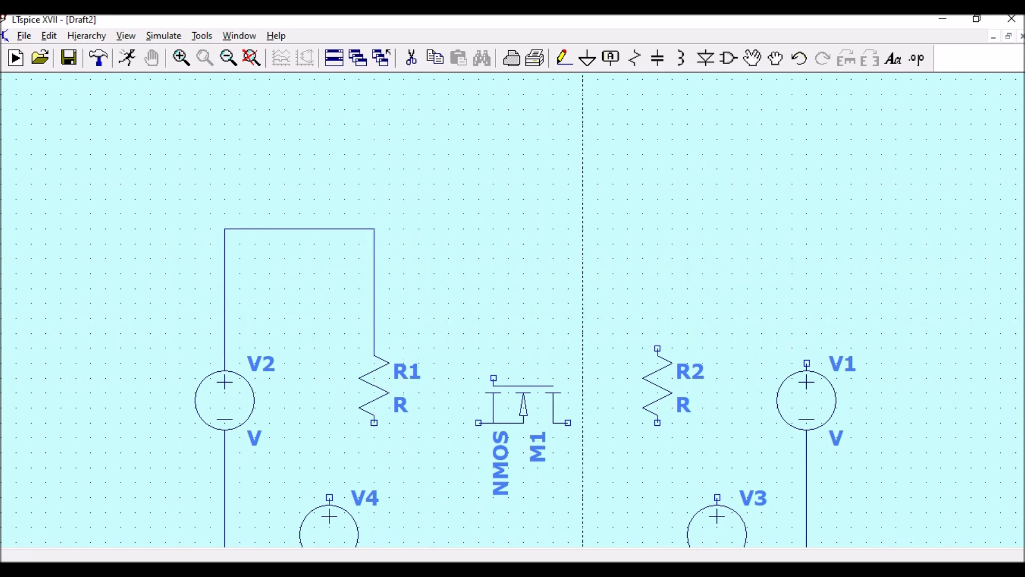
Step: Wire the upper end of resistor R2 up and over to the positive terminal of V1
left_click(658, 349)
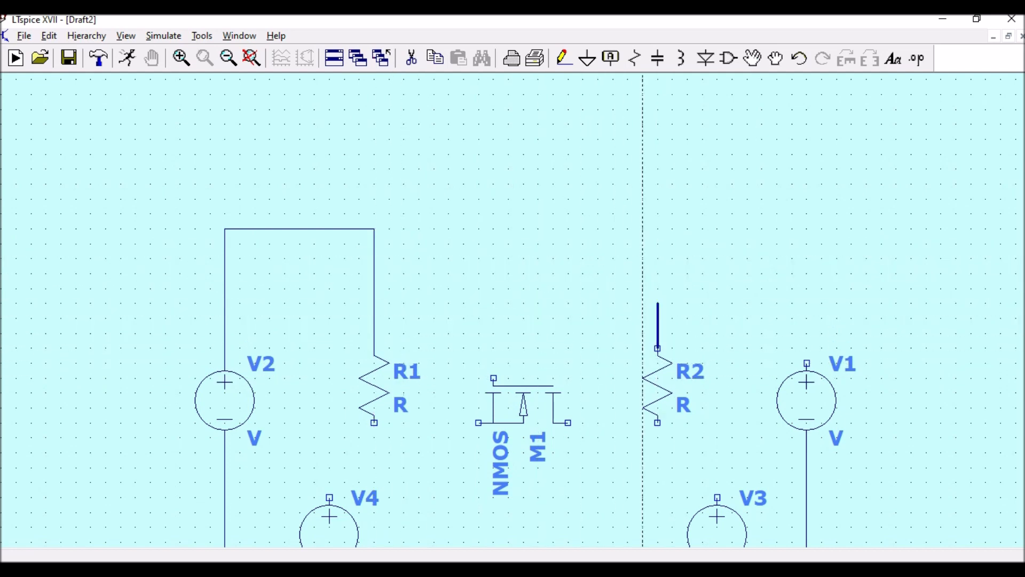
left_click(643, 228)
left_click(807, 228)
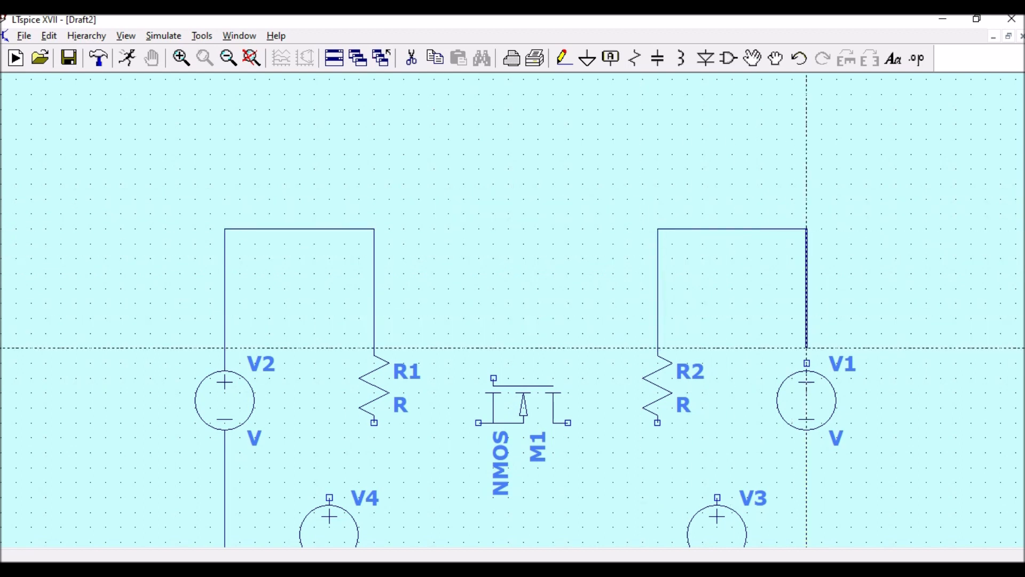
left_click(807, 363)
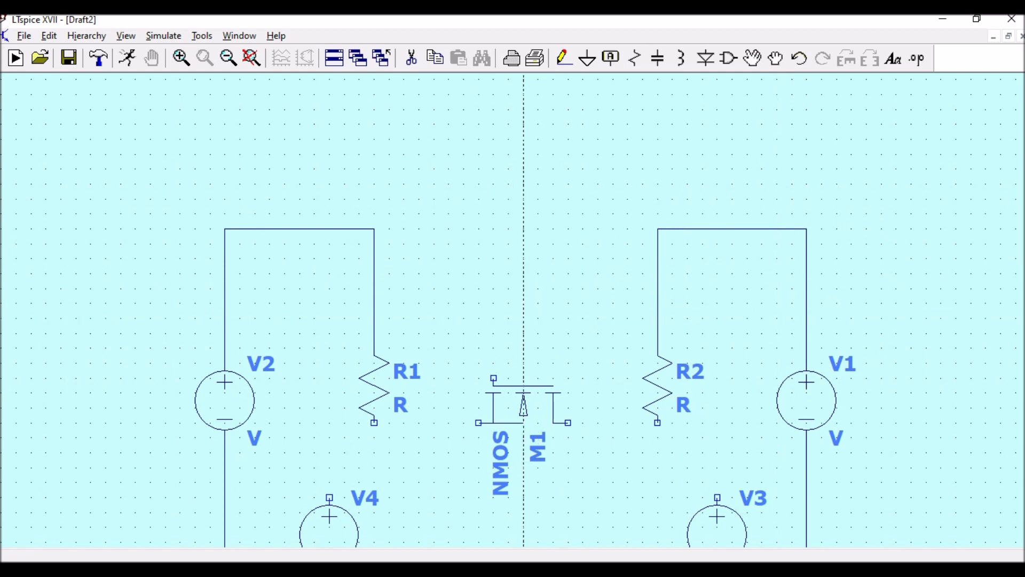
Step: Wire the transistor's drain and source terminals to the lower ends of resistors R2 and R1
left_click(569, 423)
left_click(658, 423)
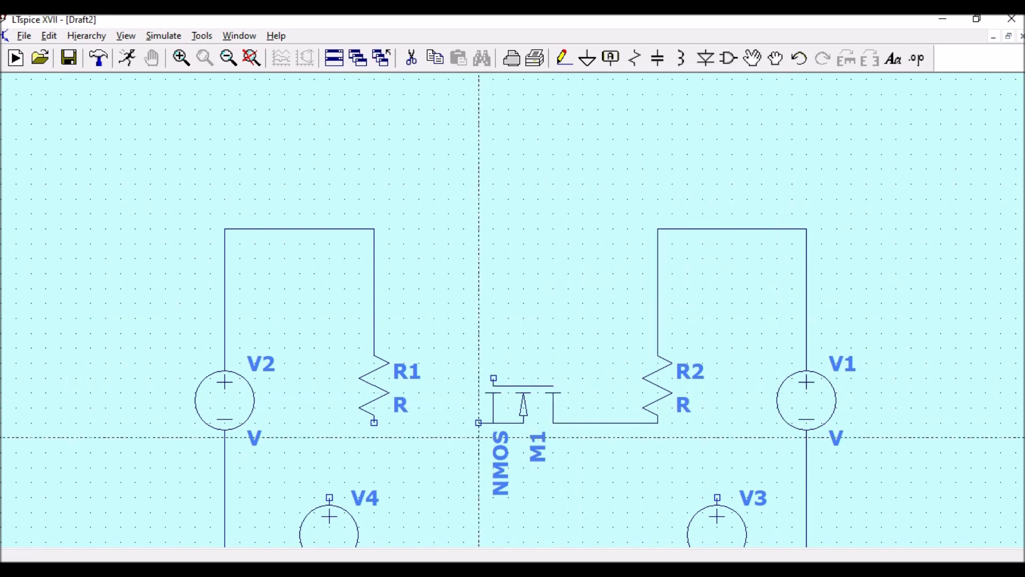
left_click(478, 423)
left_click(375, 423)
Step: Wire the transistor's gate up and over to the corner above resistor R1, and finish wiring
left_click(494, 378)
left_click(494, 229)
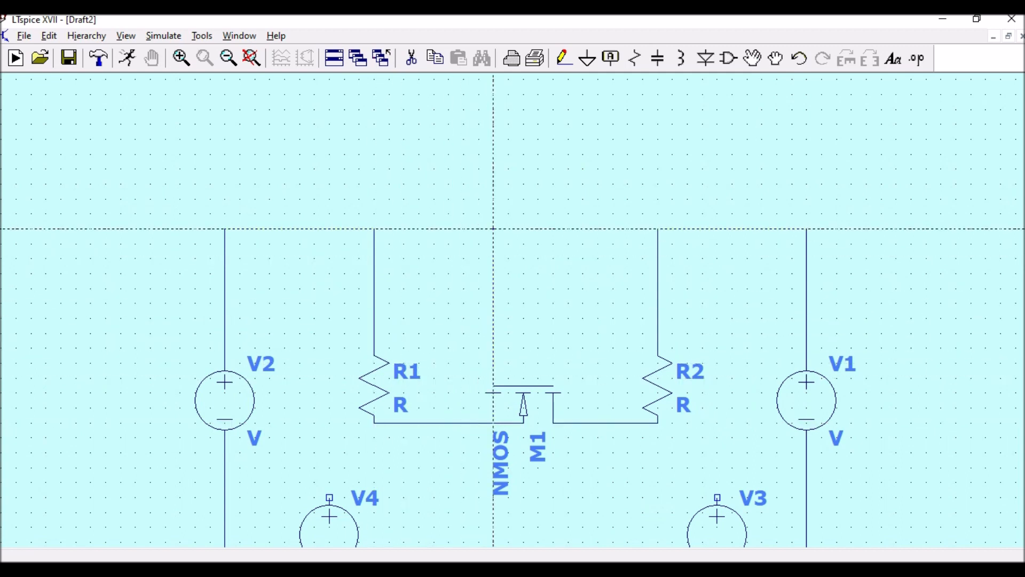
left_click(374, 229)
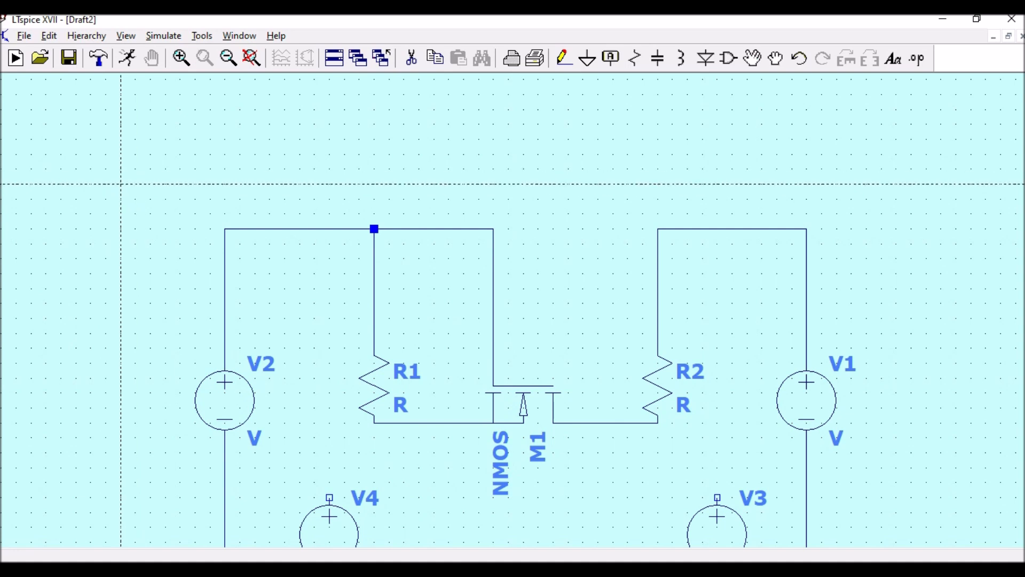
key("Escape")
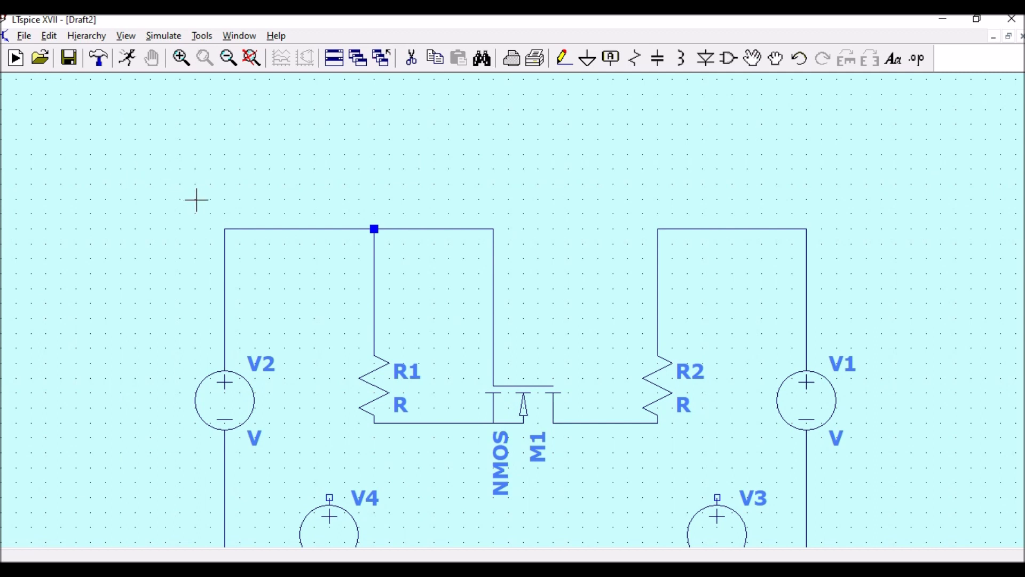
Step: Assign the BS170 N-channel MOSFET model to transistor M1
right_click(532, 411)
left_click(561, 255)
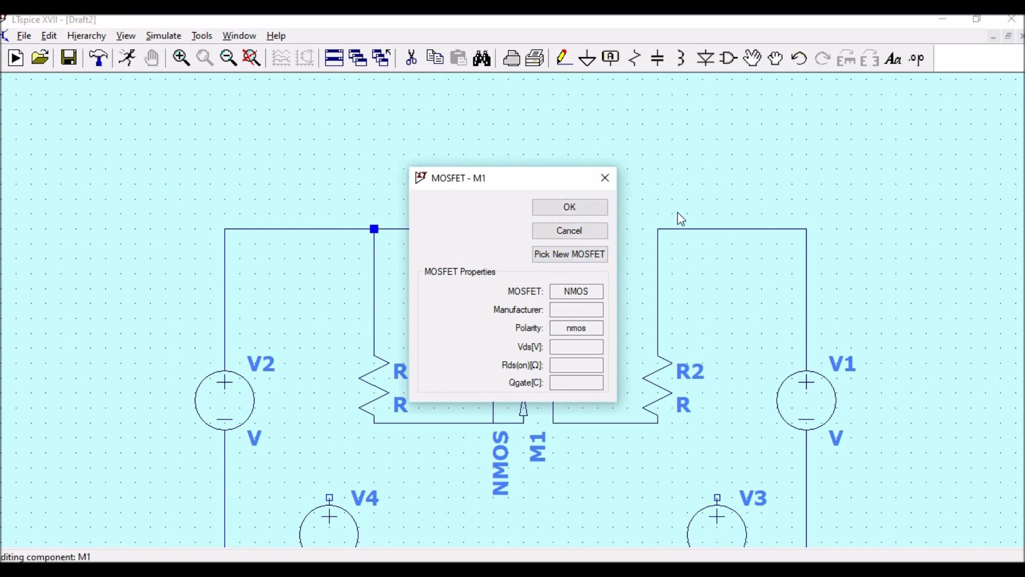
left_click_drag(701, 270, 709, 375)
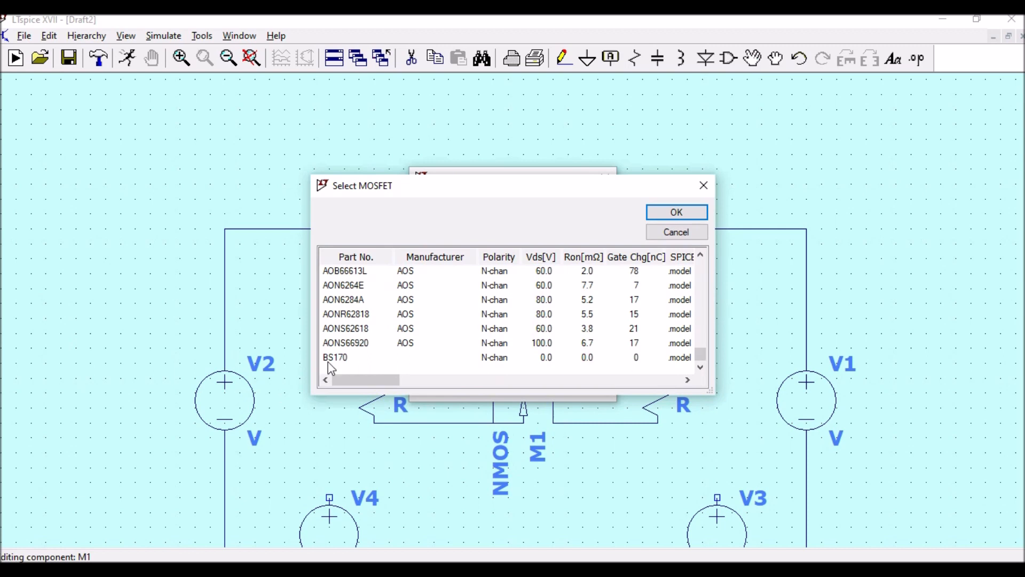
left_click_drag(395, 380, 450, 380)
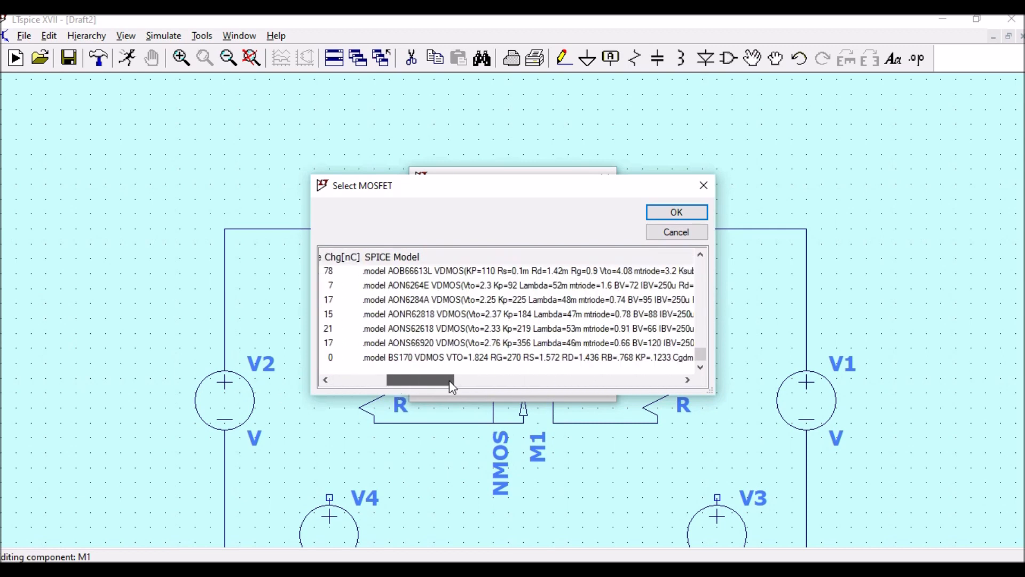
left_click_drag(450, 380, 455, 381)
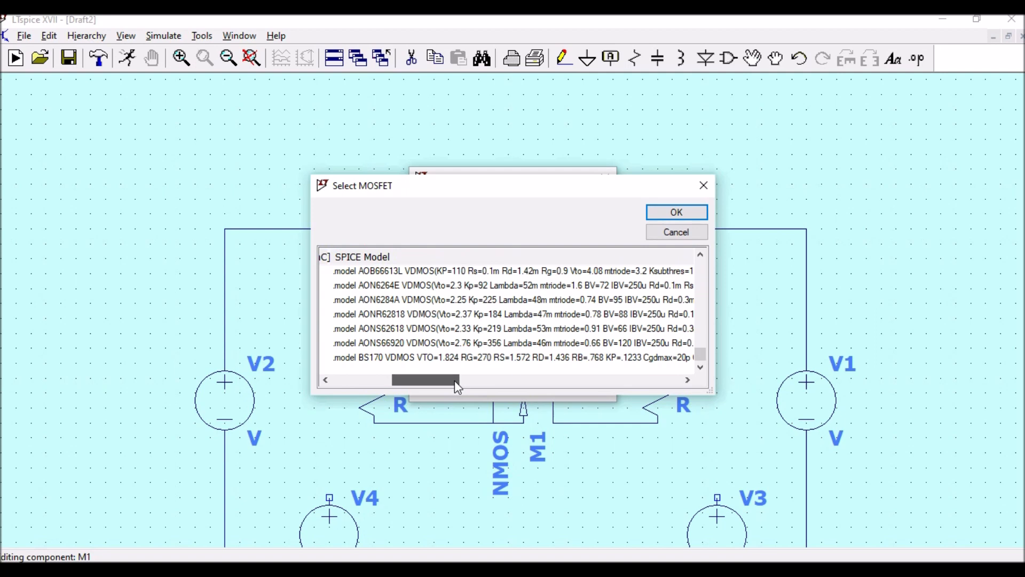
left_click_drag(458, 385, 354, 376)
double_click(336, 361)
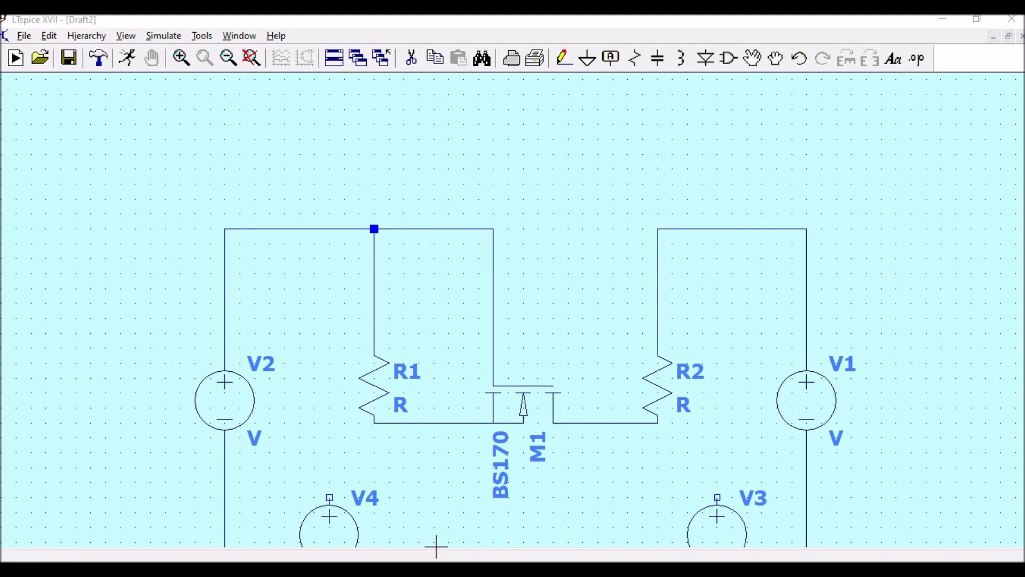
Step: Switch to the BS170 datasheet in Microsoft Edge, examine its maximum ratings and electrical characteristics, and return to the LTspice schematic
left_click(437, 568)
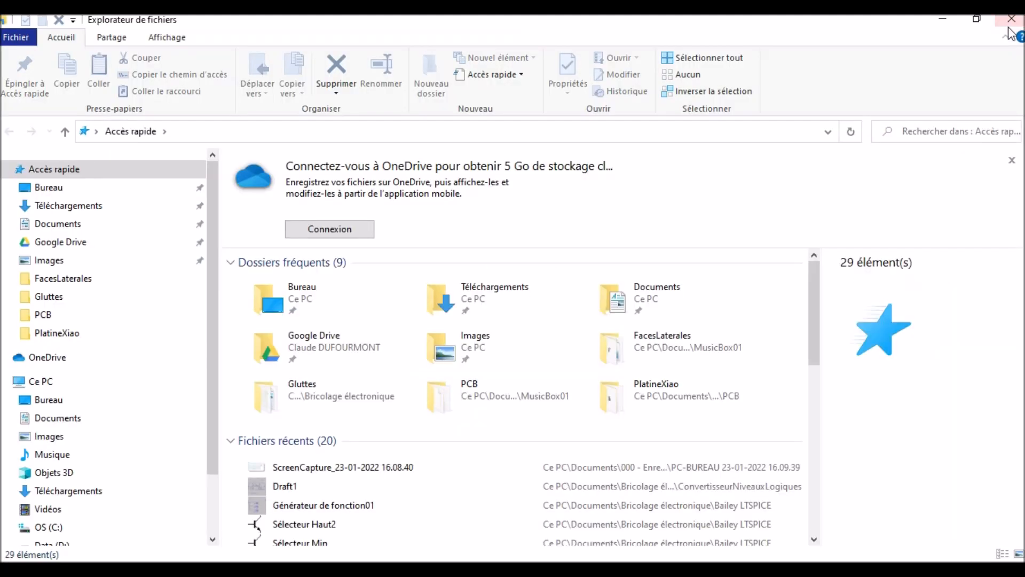
left_click(1012, 19)
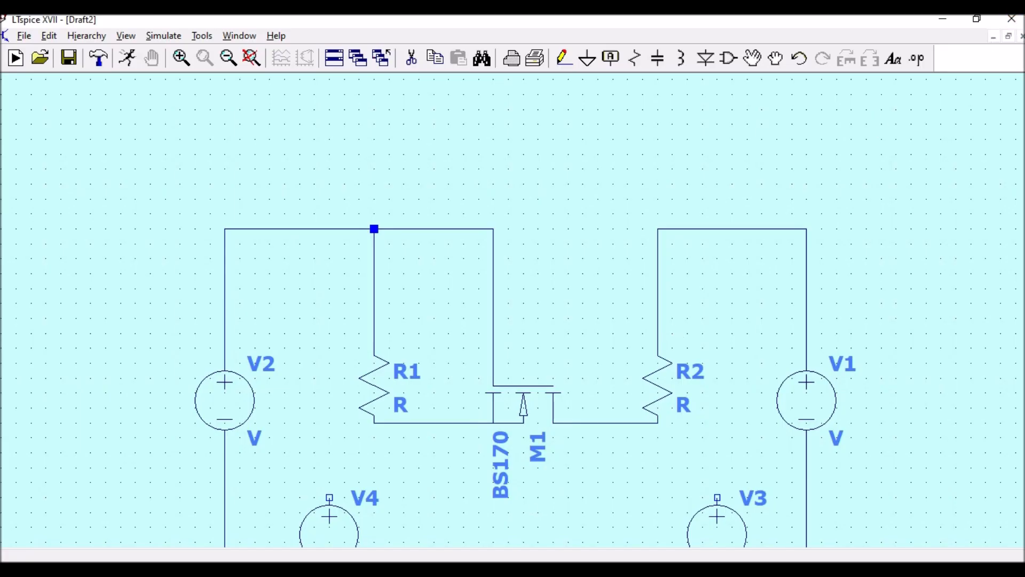
key("alt+Tab")
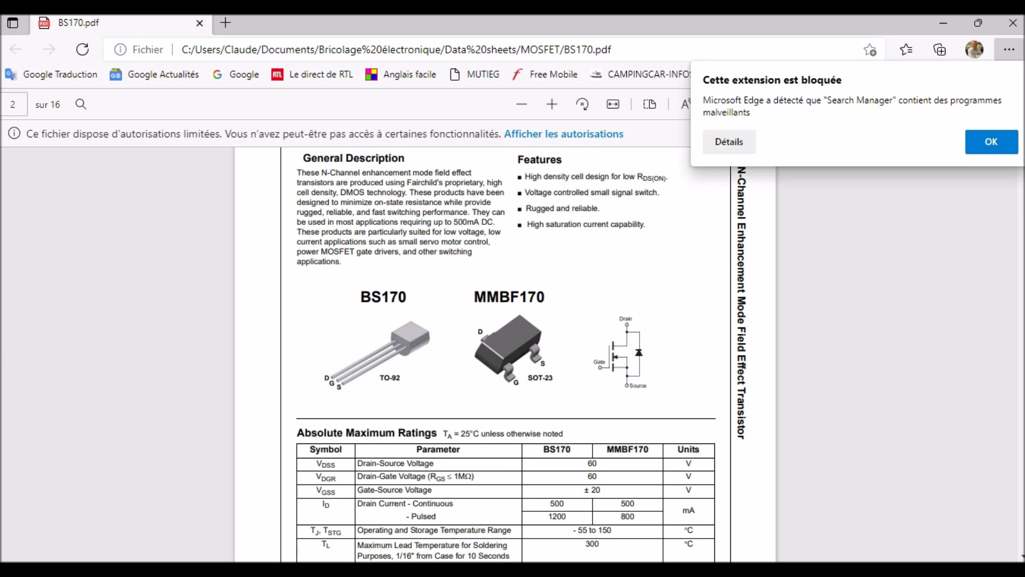
left_click(1012, 153)
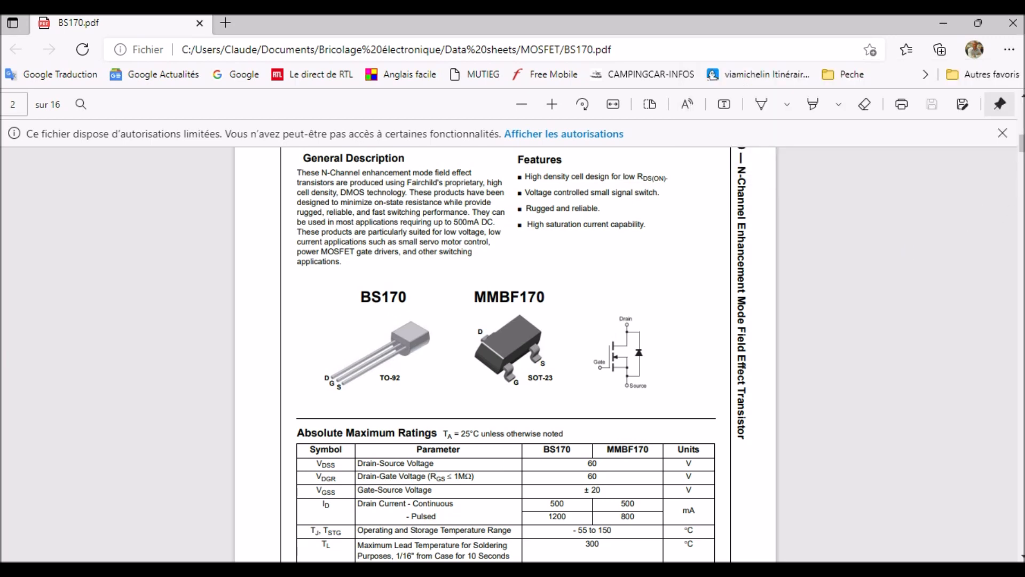
scroll(902, 232, "down", 10)
scroll(840, 251, "up", 5)
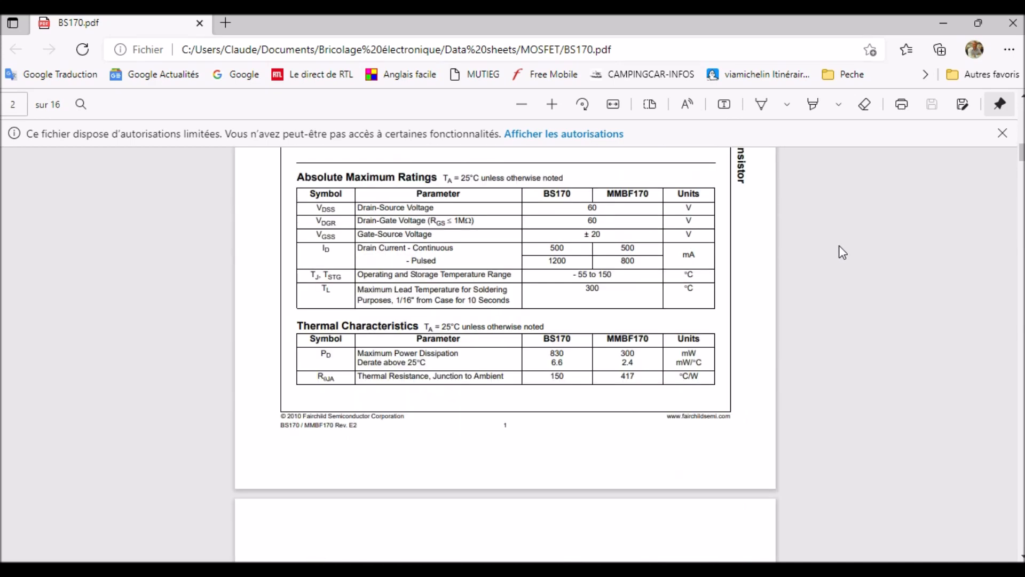
scroll(839, 246, "down", 5)
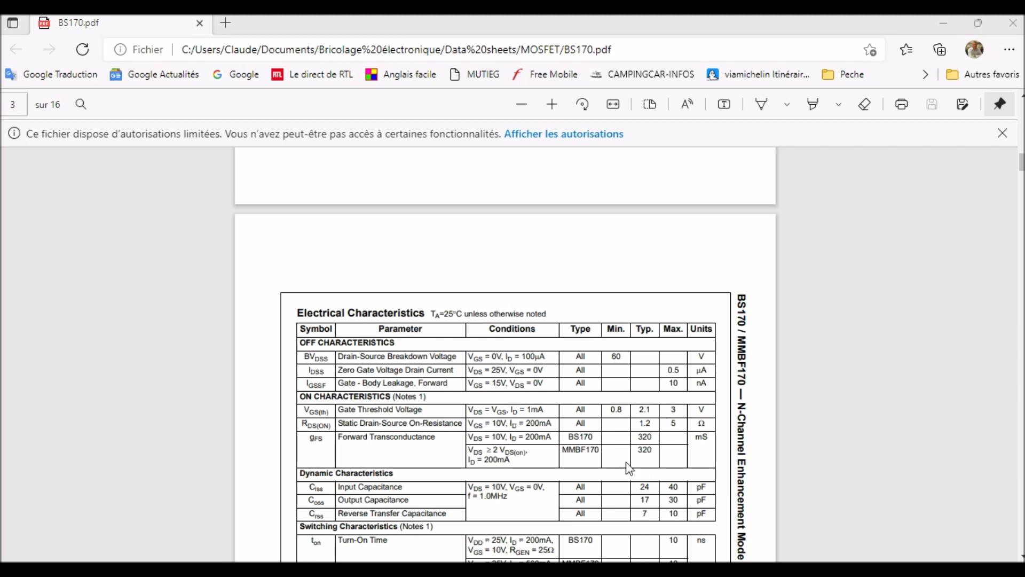
key("alt+Tab")
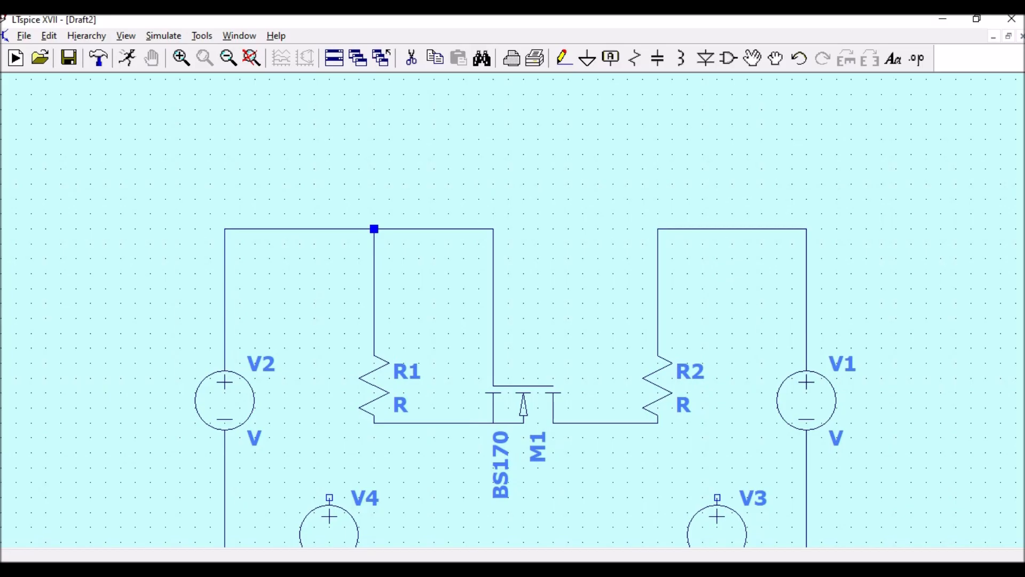
Step: Review the SPICE model parameters of the BS170 in the MOSFET selection list of transistor M1
right_click(529, 405)
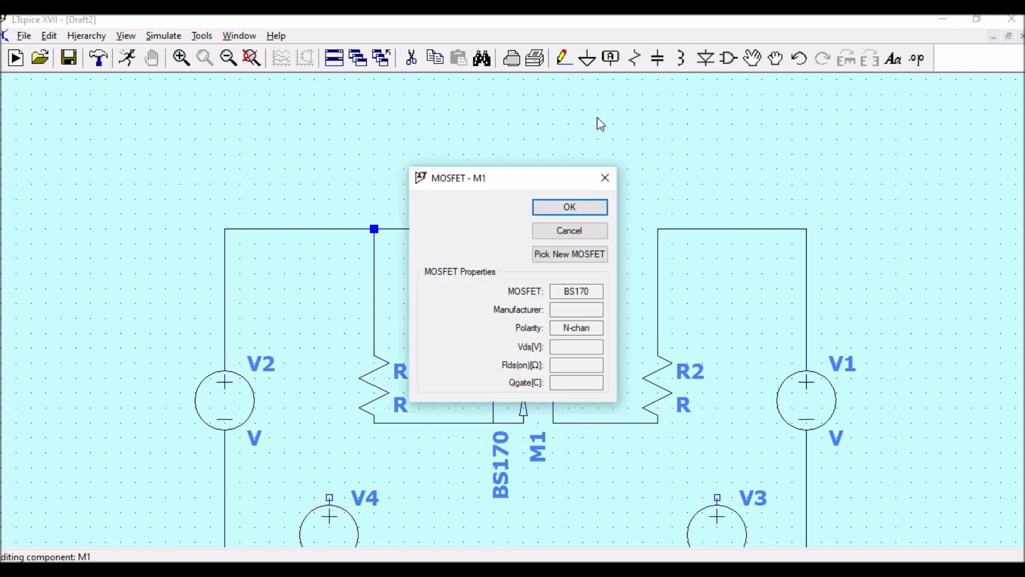
left_click(584, 257)
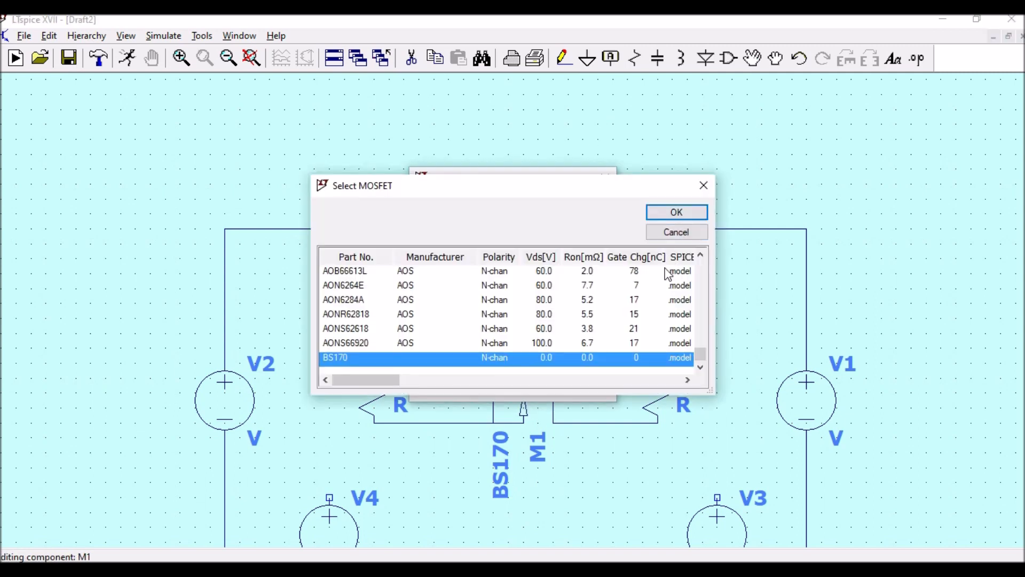
left_click_drag(392, 382, 450, 378)
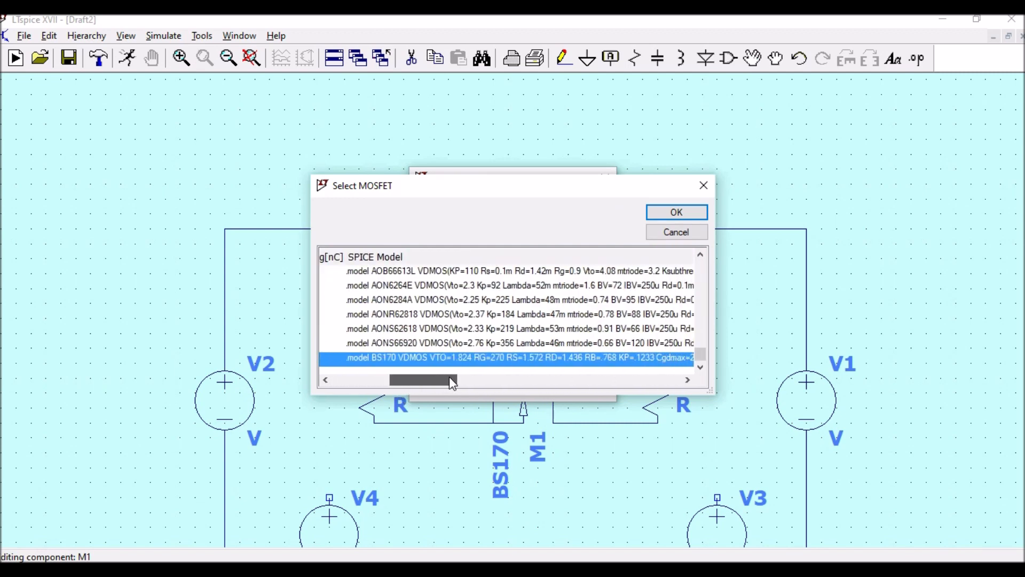
left_click_drag(450, 377, 387, 377)
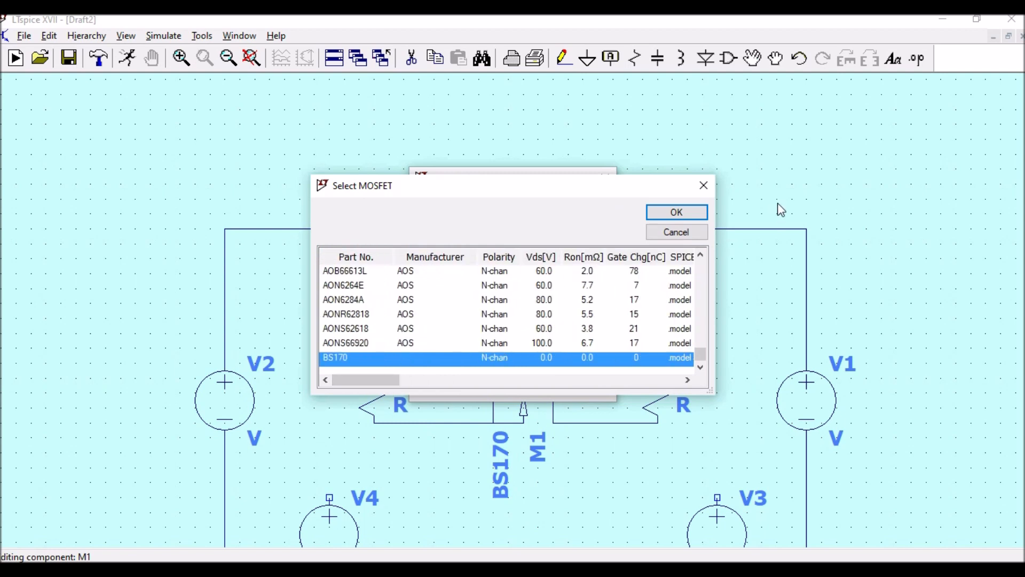
left_click(683, 212)
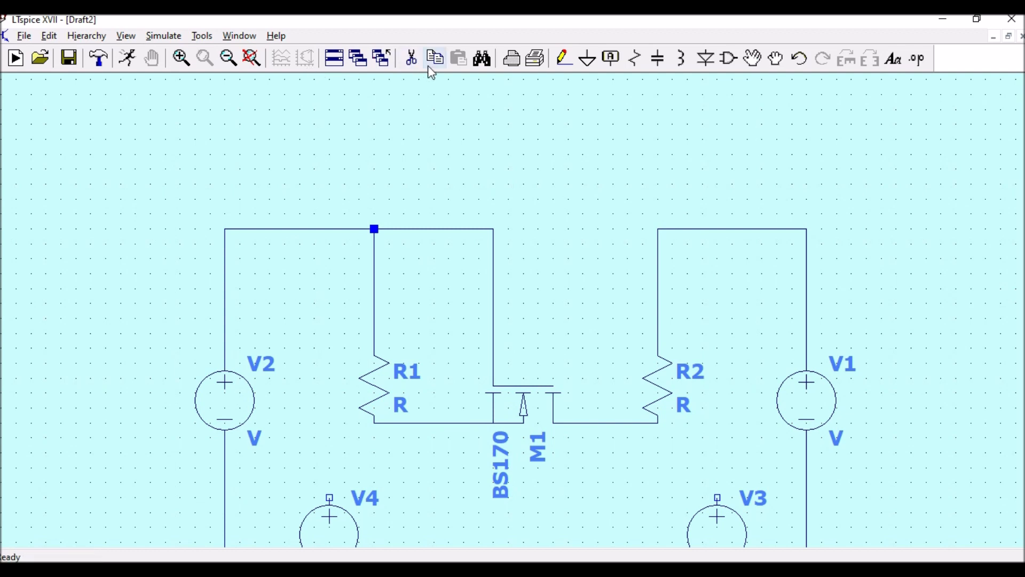
Step: Wire the positive terminal of V4 up and over to the lower end of resistor R1
left_click(565, 57)
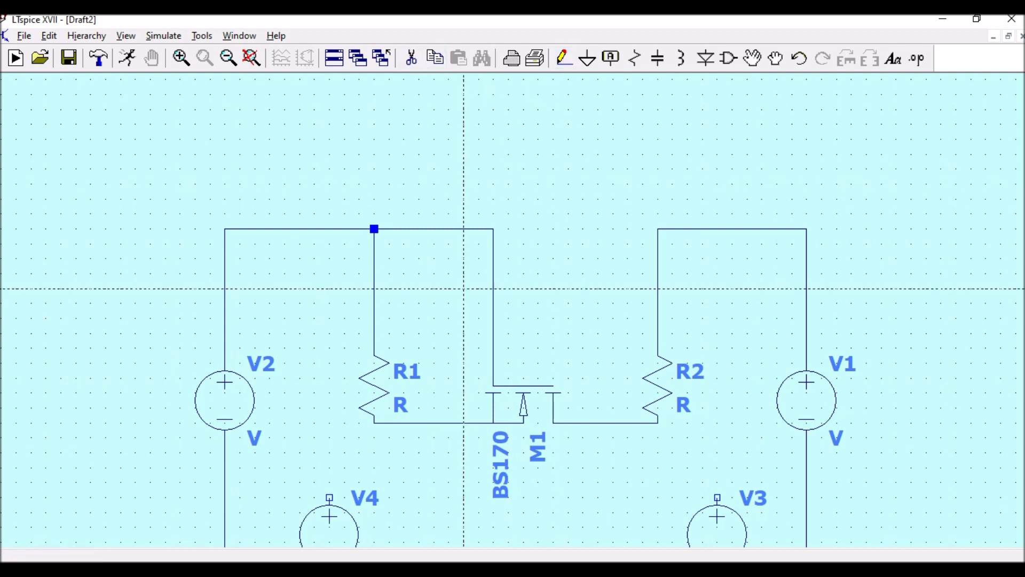
left_click(330, 497)
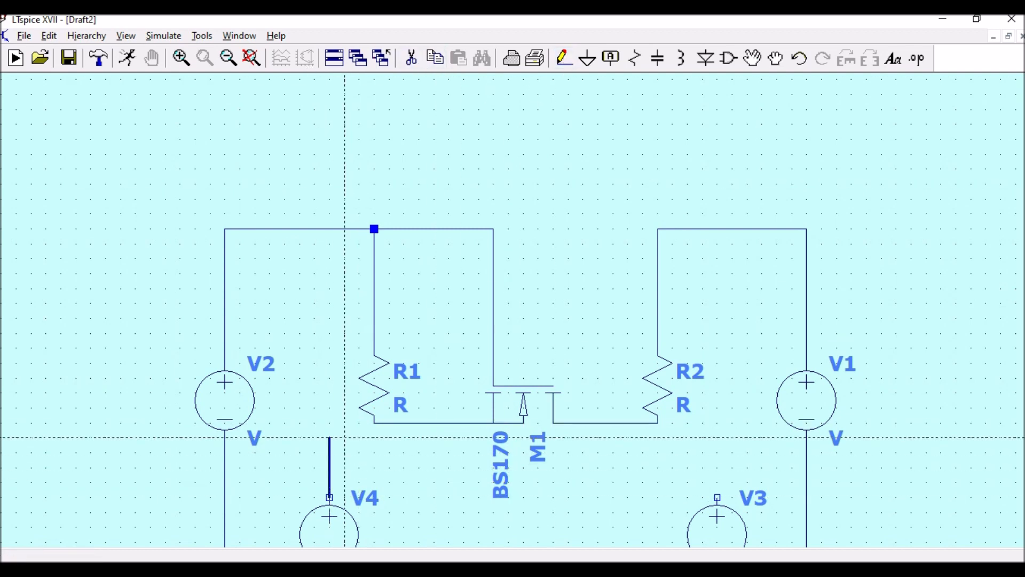
left_click(330, 423)
left_click(375, 422)
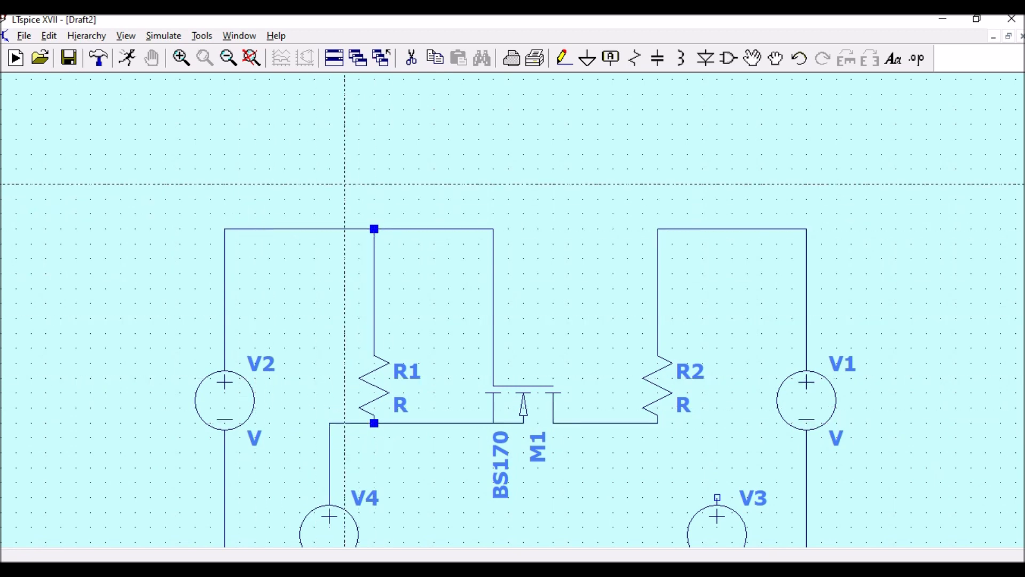
scroll(613, 213, "up", 2)
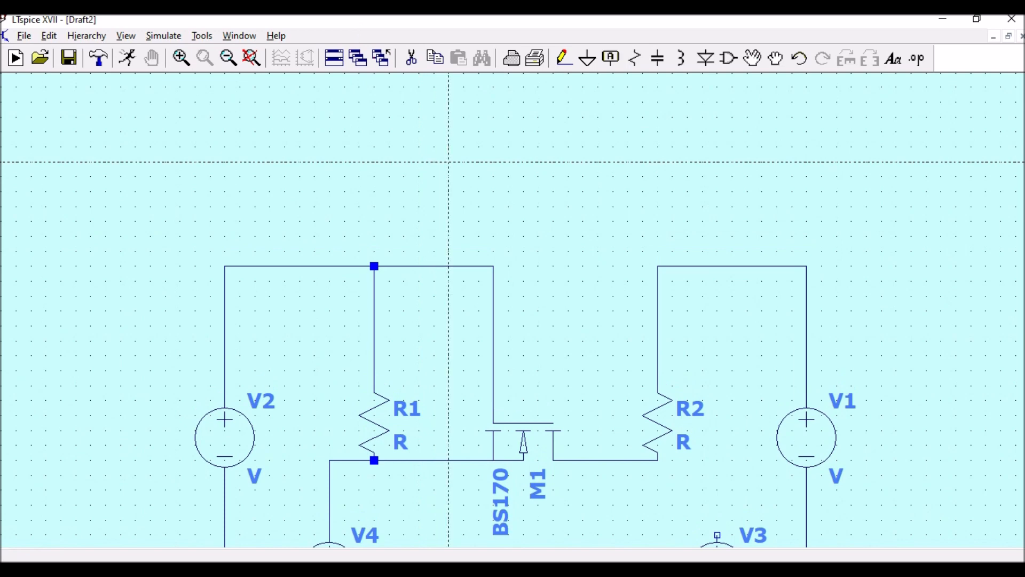
scroll(628, 102, "up", 6)
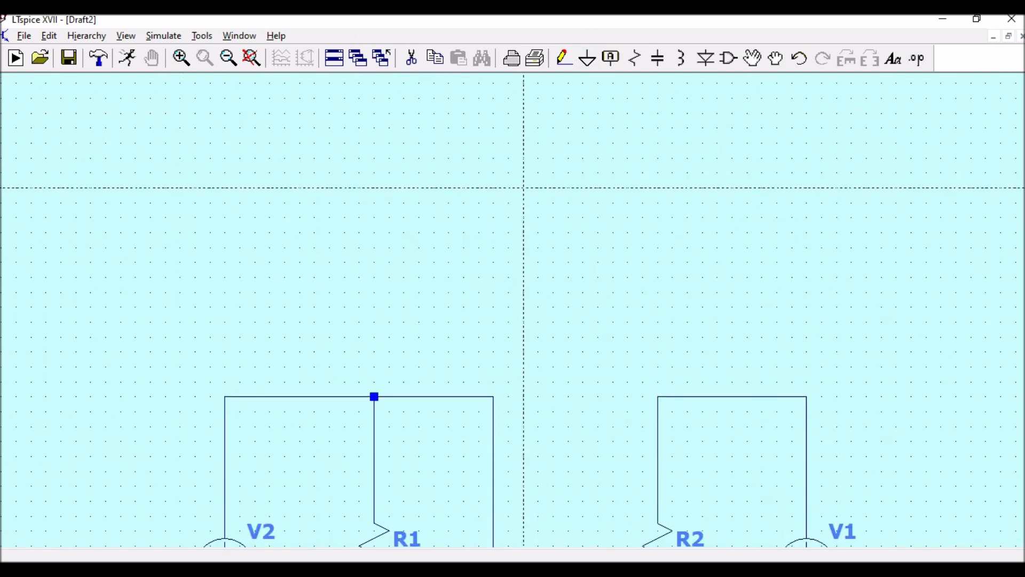
key("Escape")
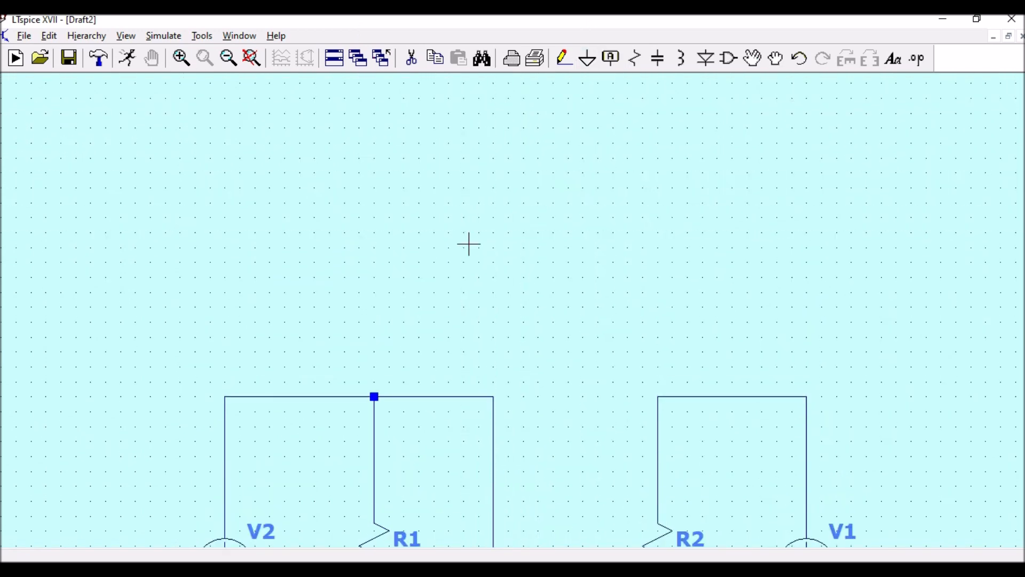
Step: Create the net label Vin33 and place it on the wire between R1 and M1 and on the wire between M1 and R2
left_click_drag(565, 471, 533, 222)
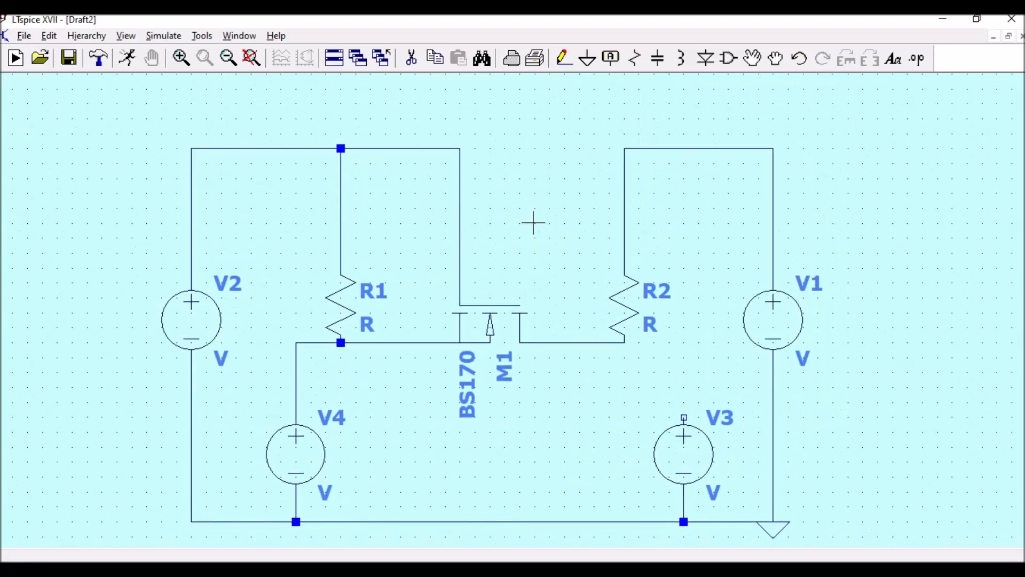
left_click(613, 60)
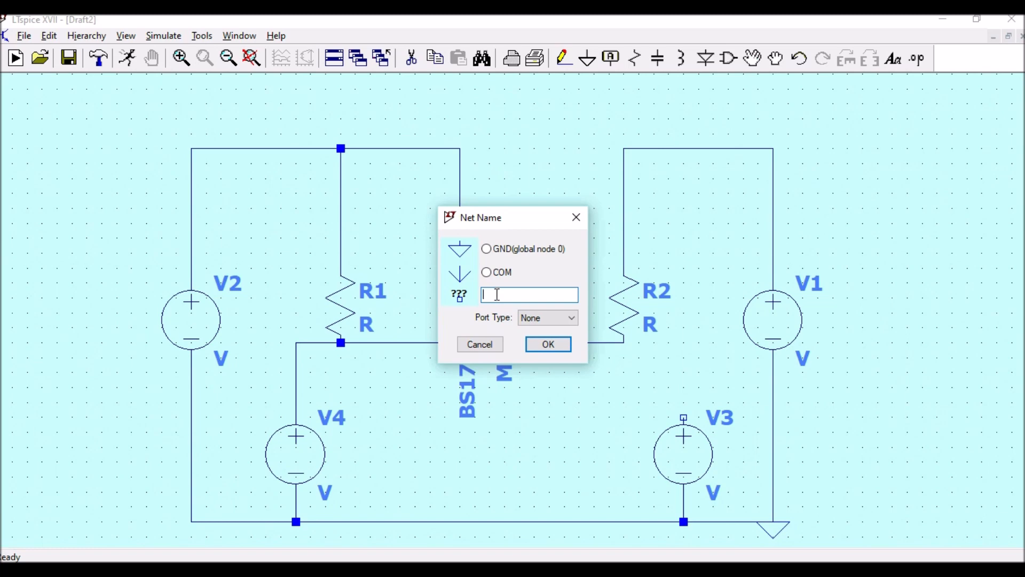
type("V")
type("n33")
left_click(545, 348)
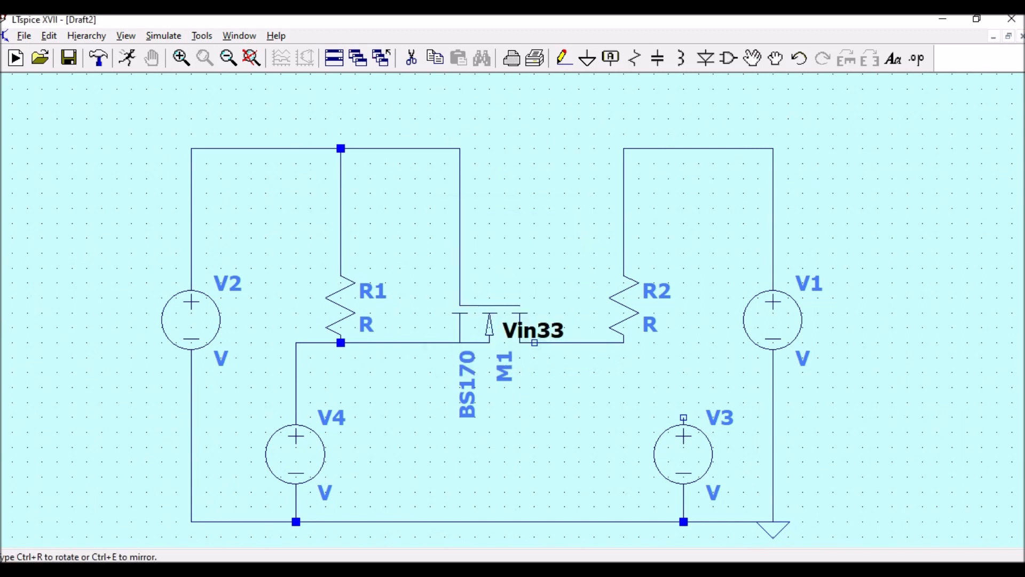
left_click(400, 343)
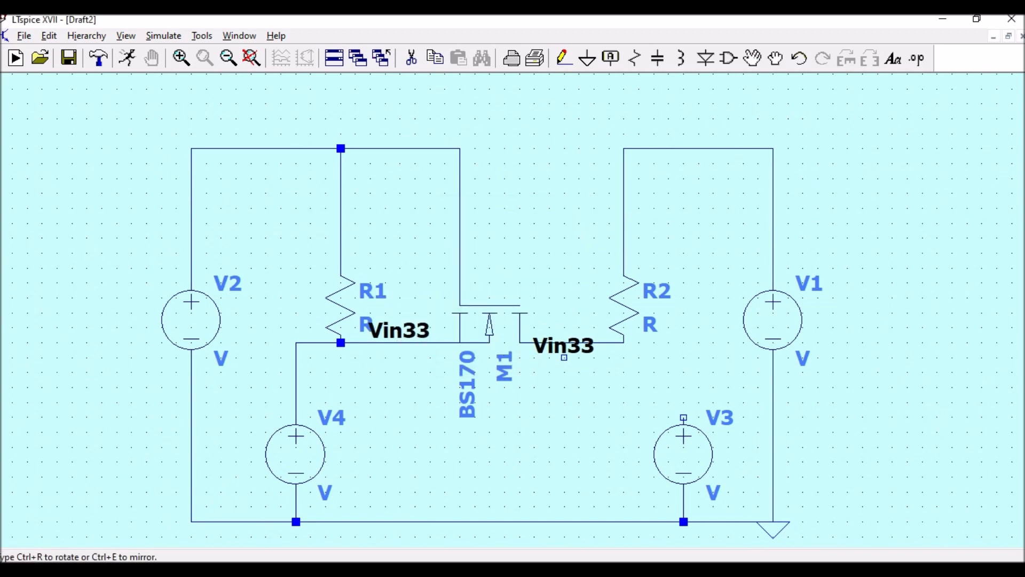
left_click(565, 343)
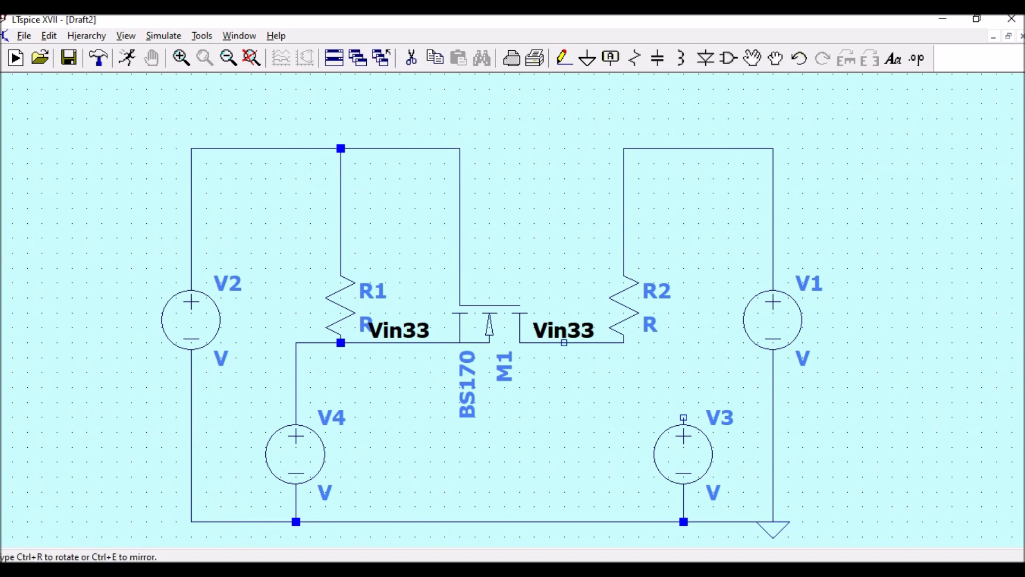
Step: Rename the net label on the wire between M1 and R2 as Vin34
right_click(564, 328)
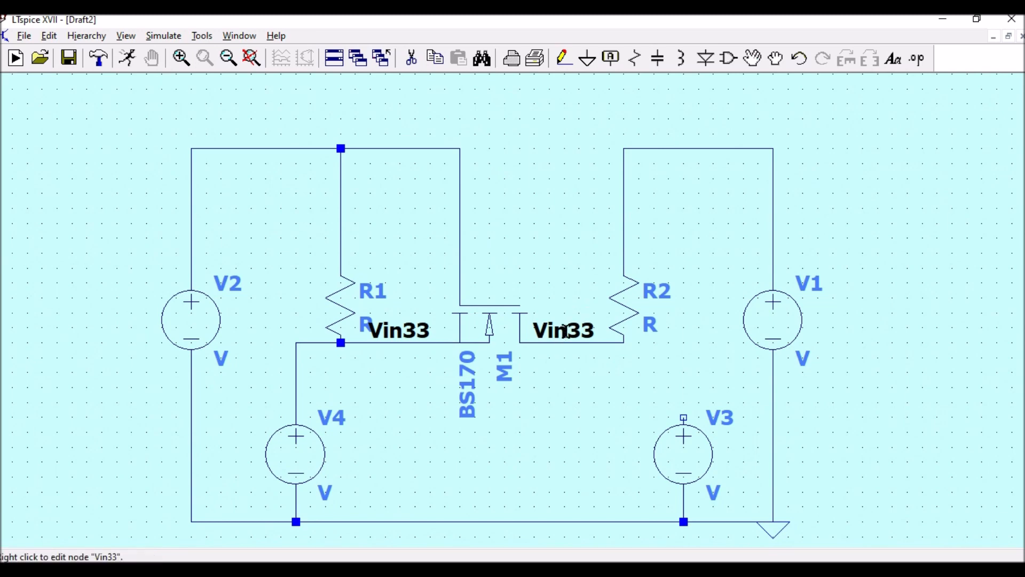
right_click(564, 331)
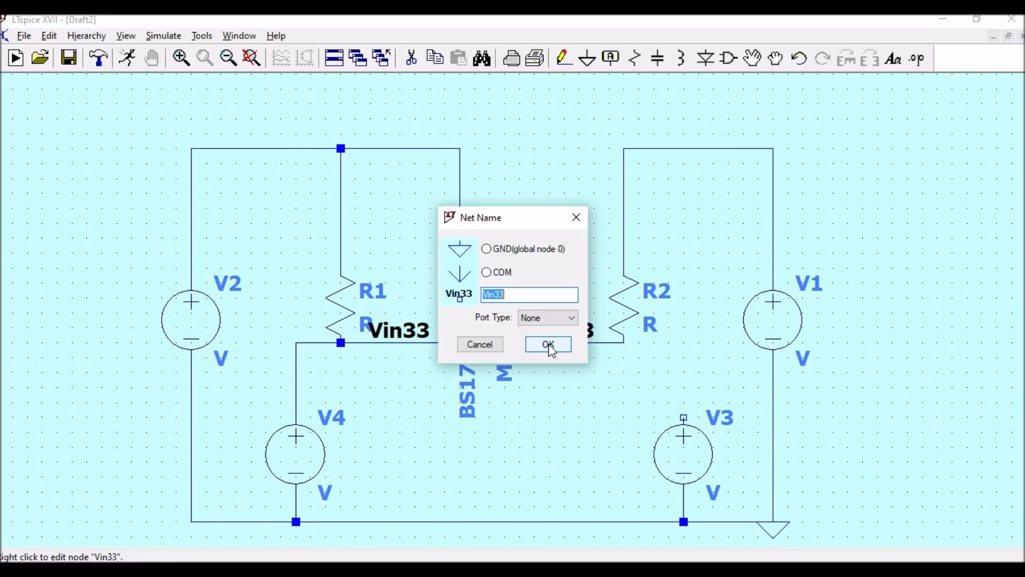
left_click(535, 298)
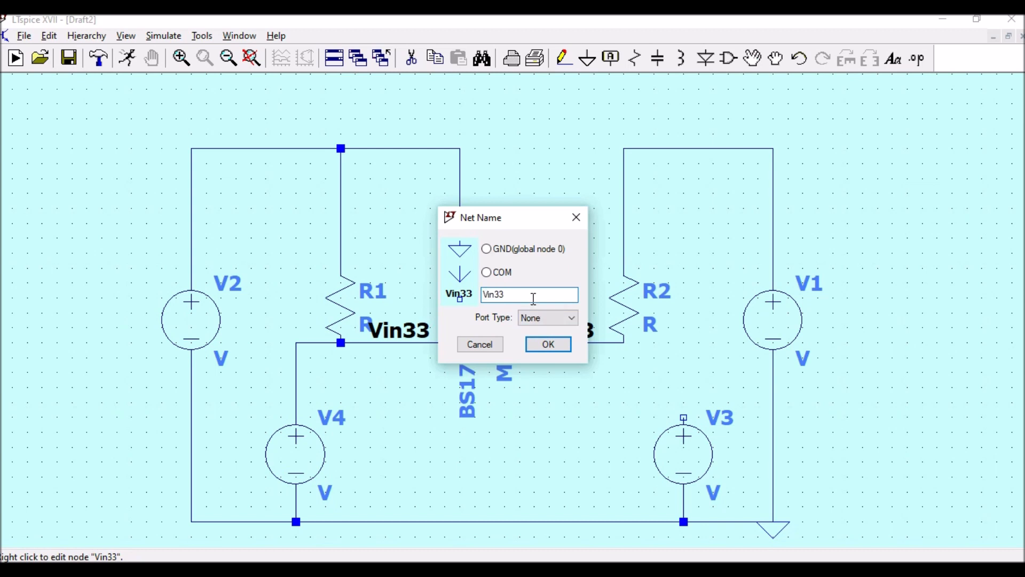
key("BackSpace")
type("4")
left_click(549, 344)
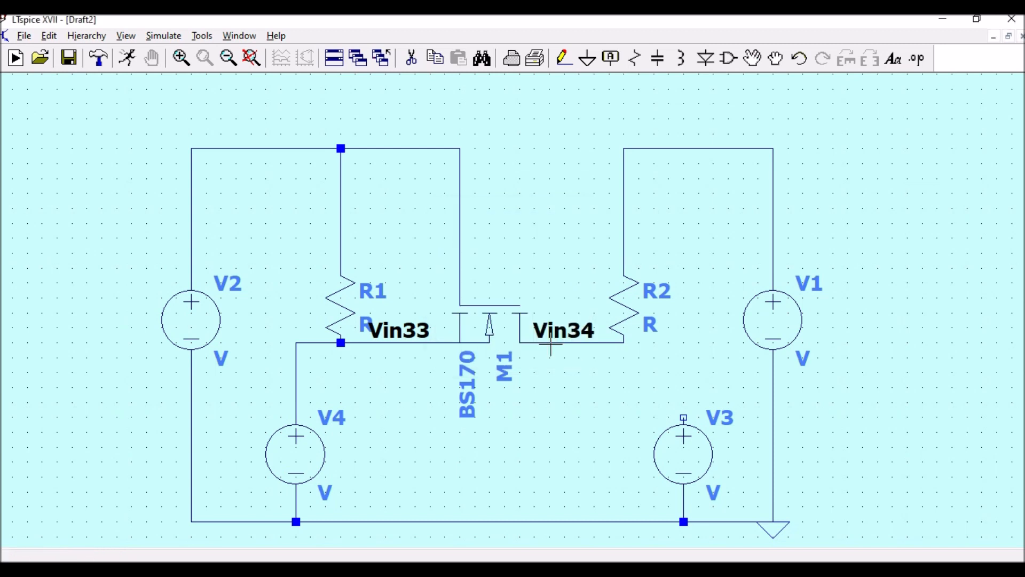
left_click(550, 344)
Step: Set the DC value of voltage source V2 to 3.3 V and of V1 to 5 V
right_click(198, 331)
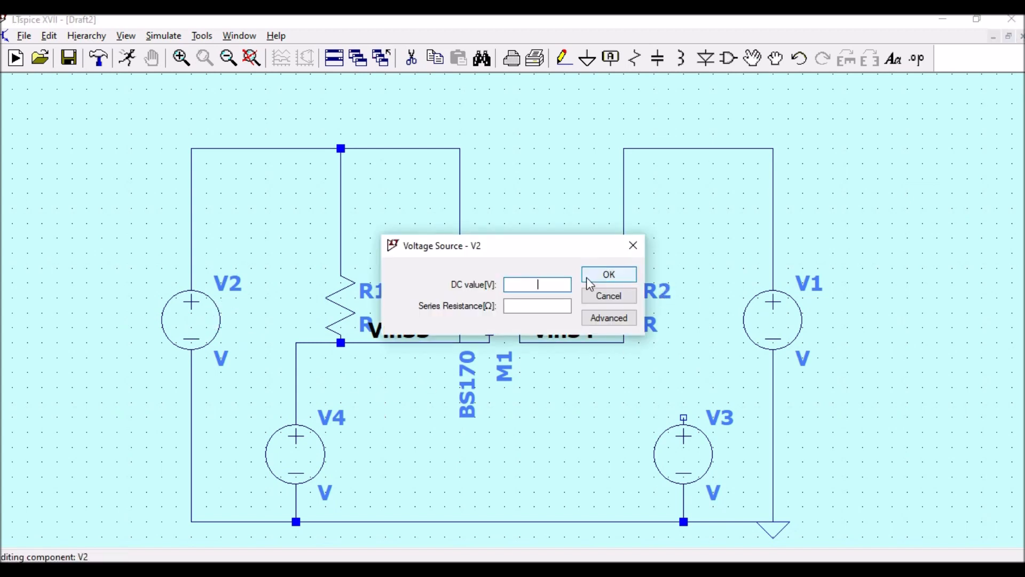
type("3.3")
left_click(609, 275)
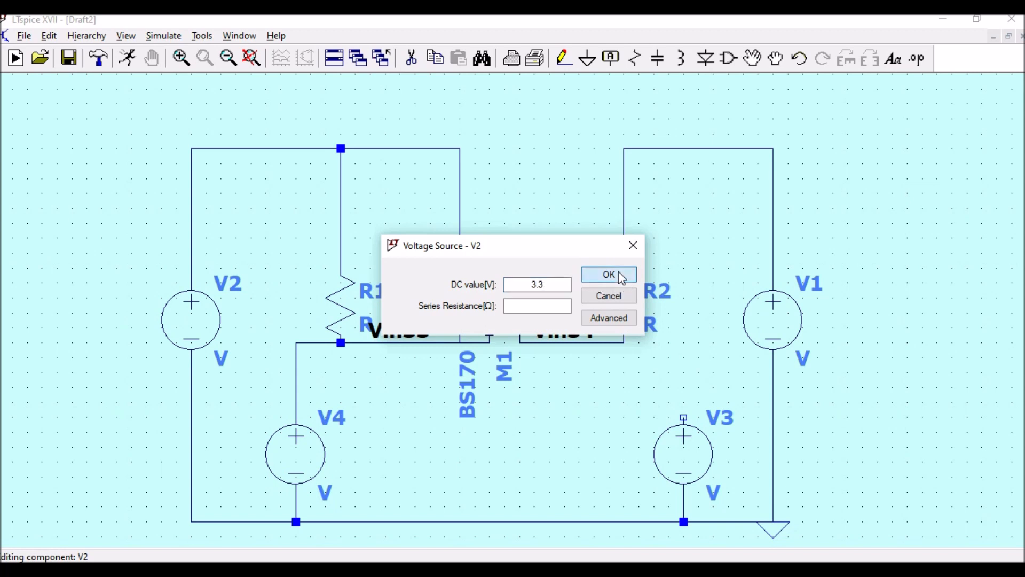
right_click(783, 336)
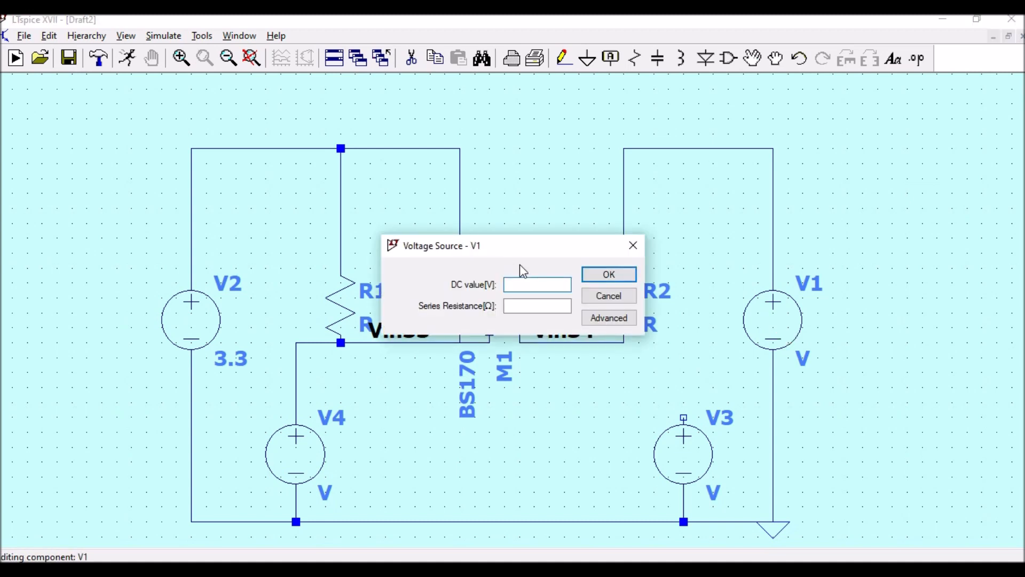
left_click(607, 278)
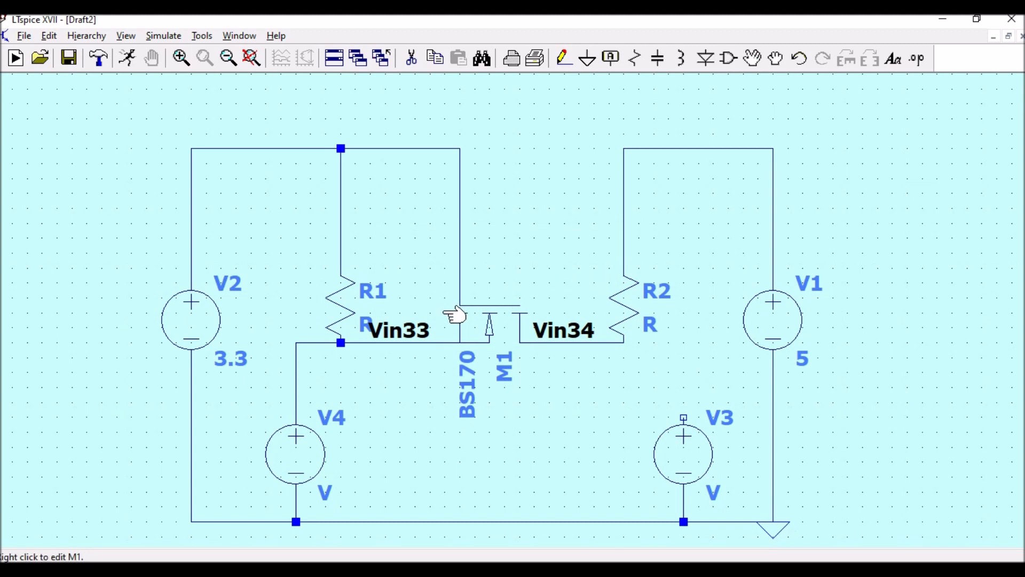
Step: Set the resistance of both R1 and R2 to 10k
right_click(354, 295)
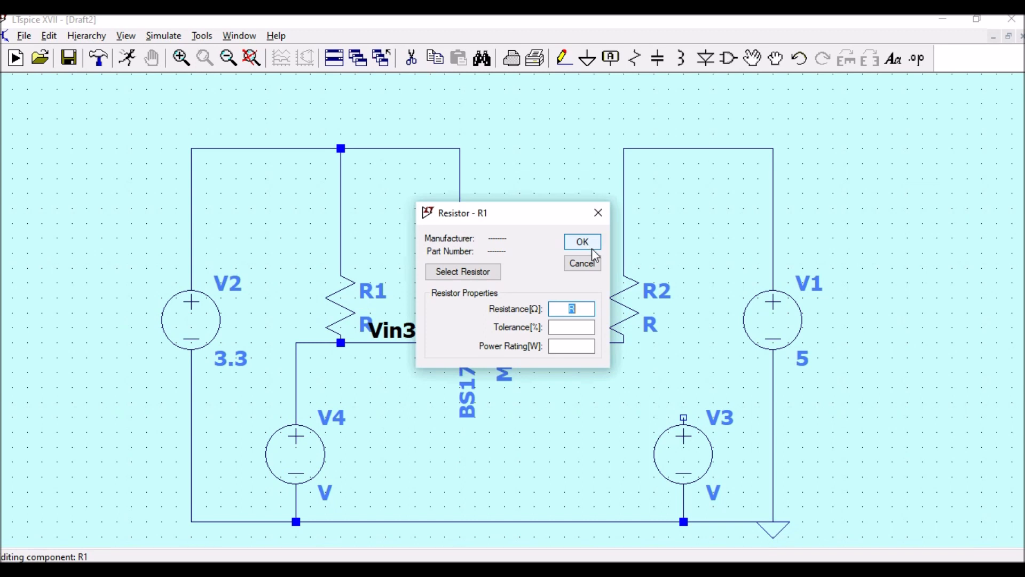
type("10k")
left_click(592, 247)
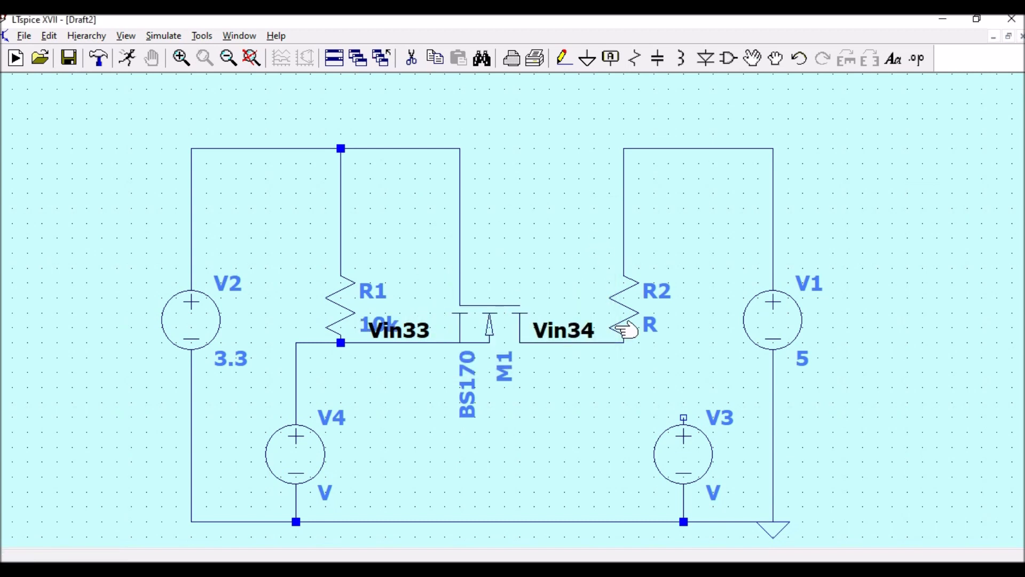
right_click(633, 305)
type("10")
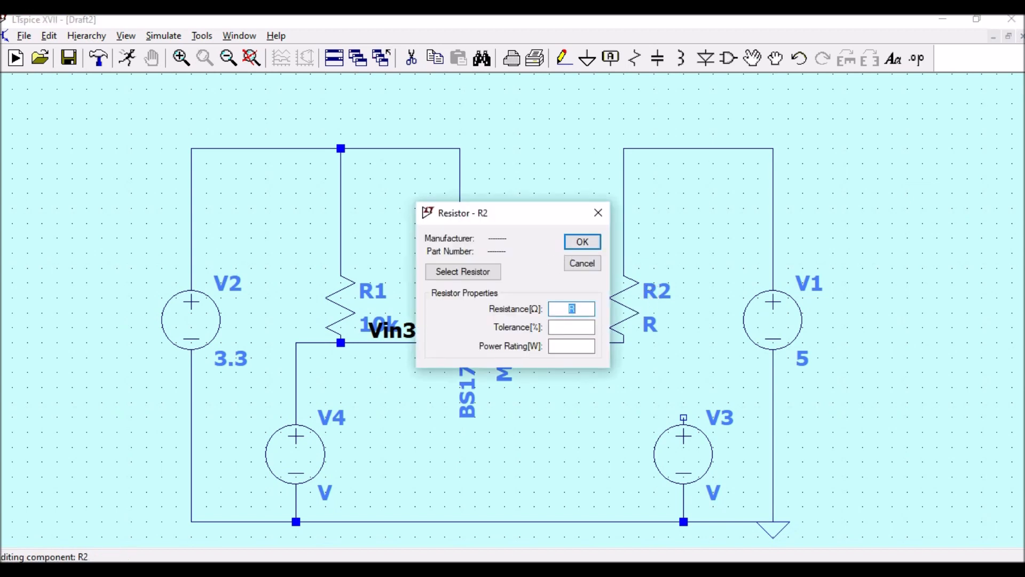
type("k")
left_click(581, 242)
Step: Make V4 a PULSE source with an initial voltage of 0 V and an on voltage of 3.3 V
right_click(312, 454)
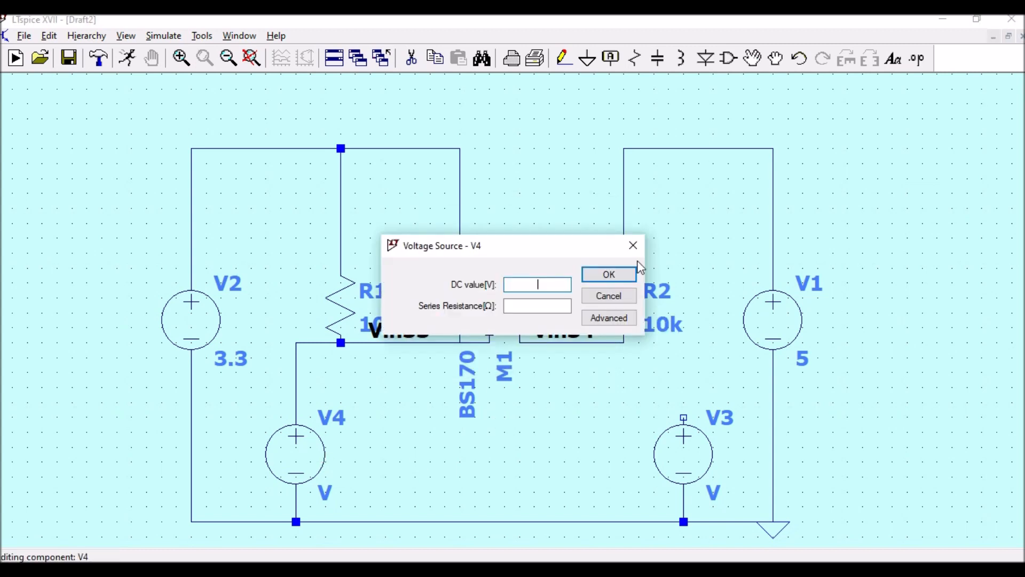
left_click(628, 321)
left_click(308, 167)
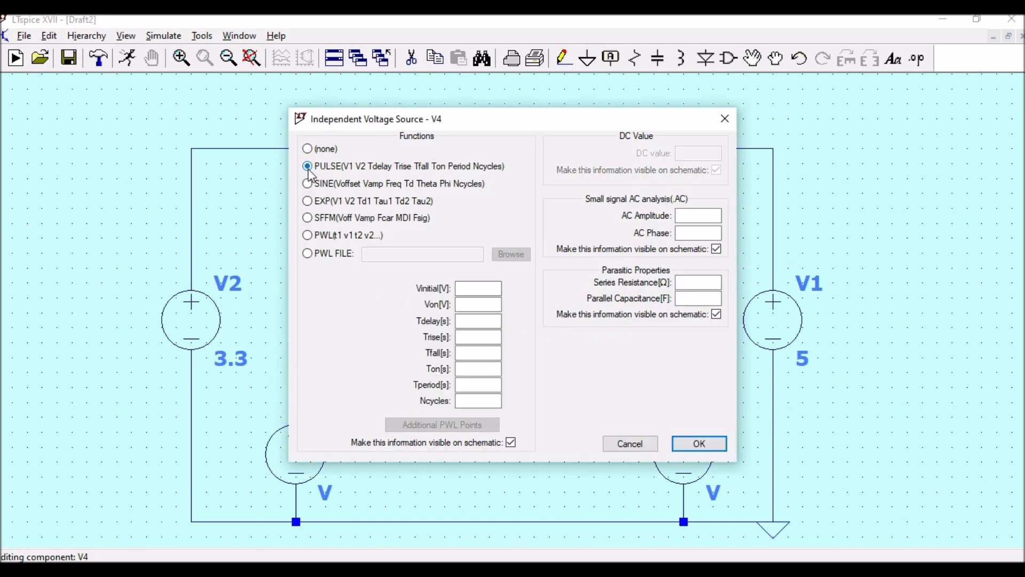
left_click(474, 289)
type("0")
left_click(480, 304)
type("3.3")
Step: Give V4's pulse a delay of 0 s and rise and fall times of 0.0001 s
left_click(481, 321)
type("0")
left_click(473, 337)
type("0.0001")
left_click(468, 351)
type("0.0001")
Step: Set V4's pulse on time to 1 s, its period to 2 s and its number of cycles to 10
left_click(470, 371)
type("1")
left_click(477, 385)
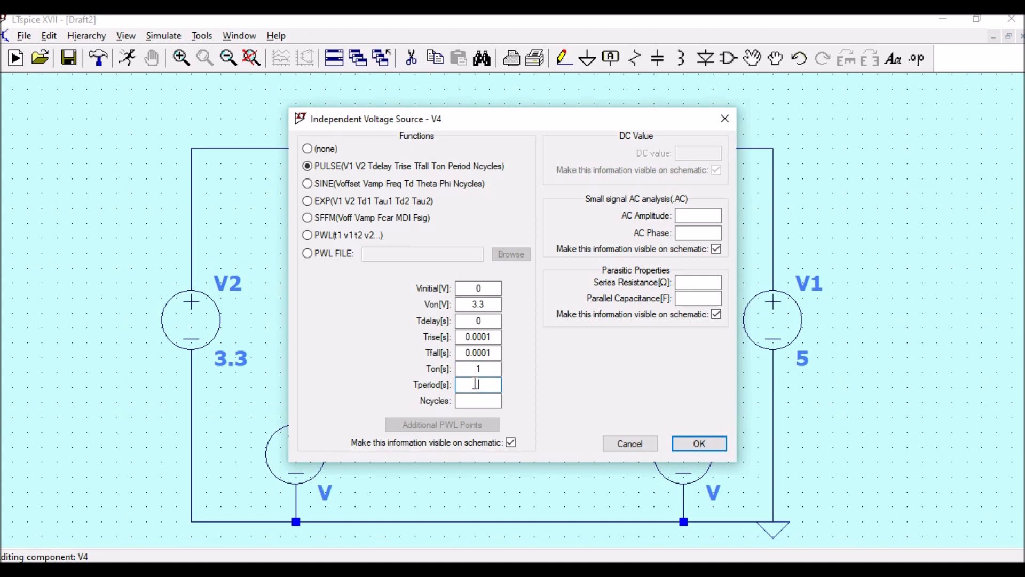
type("2")
left_click(478, 399)
type("10")
left_click(695, 444)
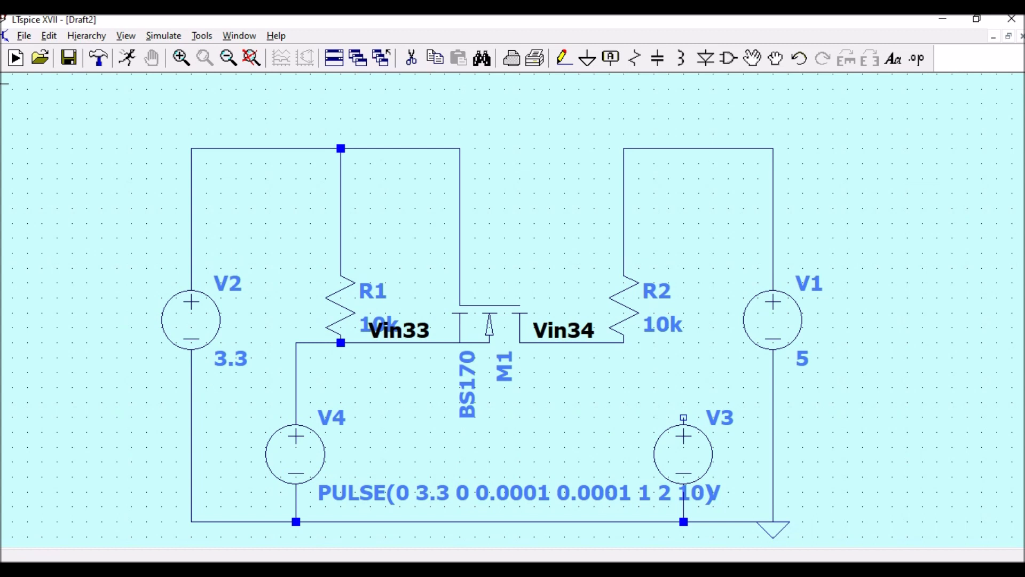
Step: Save the schematic and set up a transient simulation with stop time 10 and data saving starting at 0
left_click(69, 59)
left_click(130, 60)
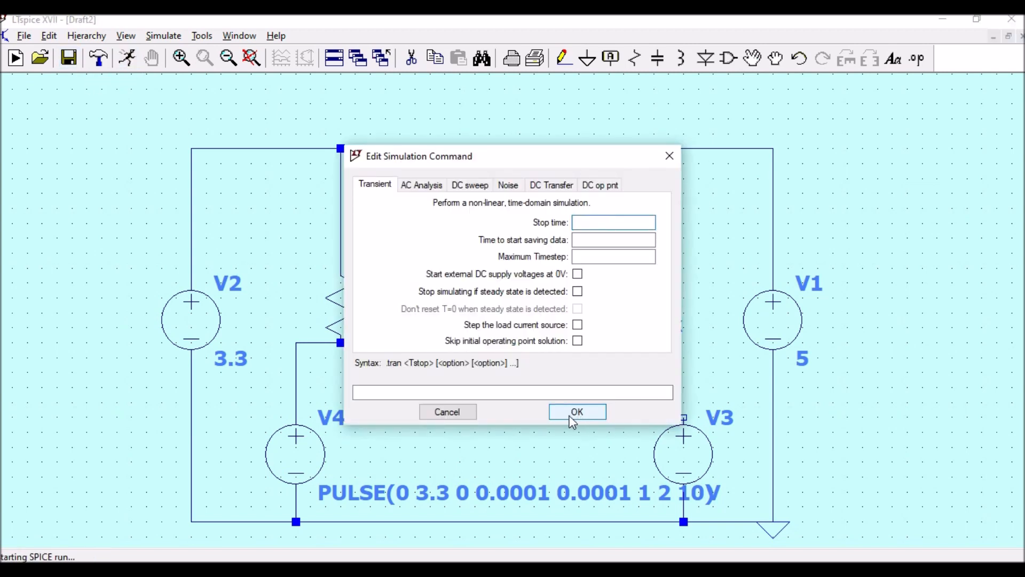
type("10")
left_click(600, 241)
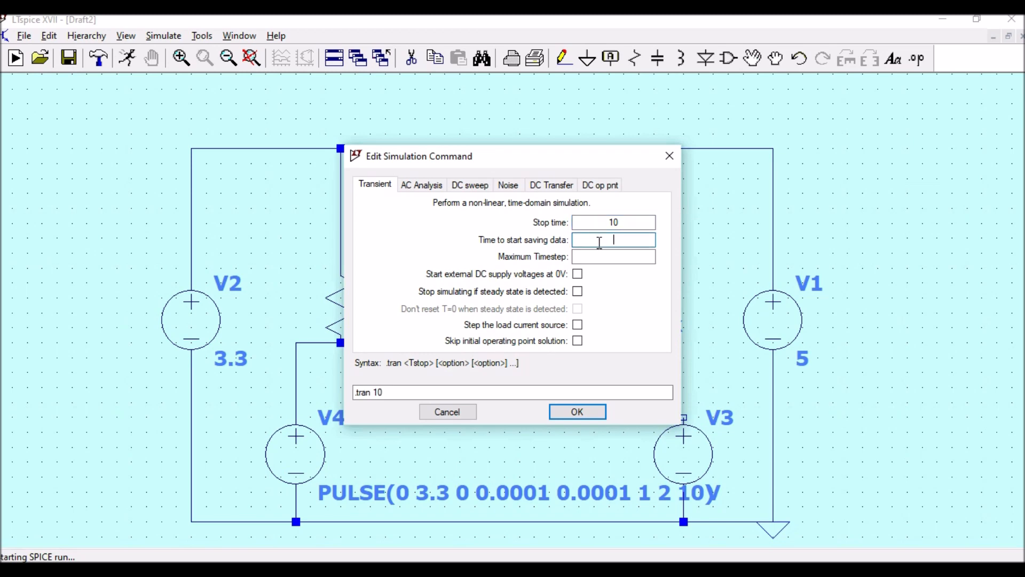
type("0")
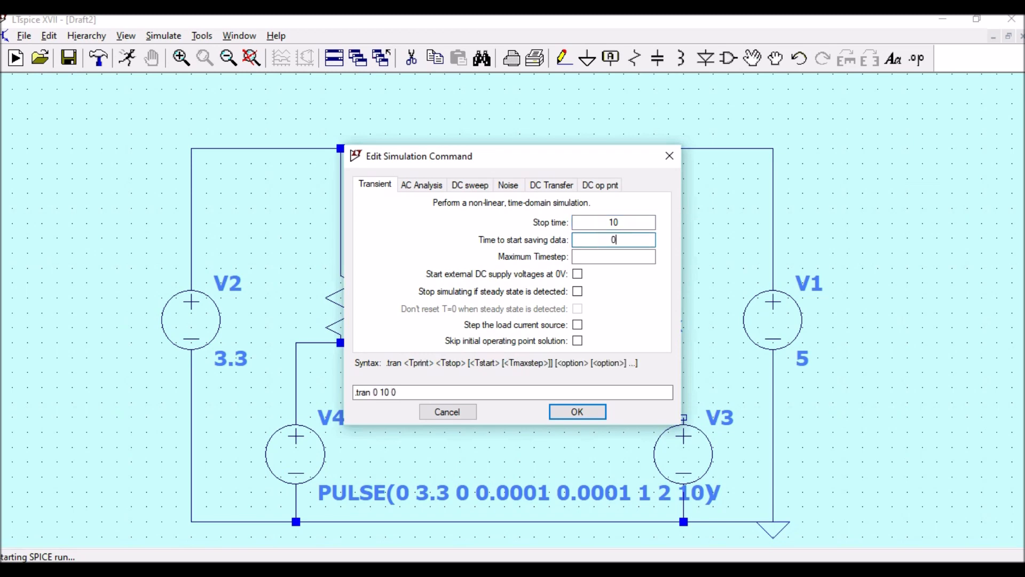
left_click(573, 412)
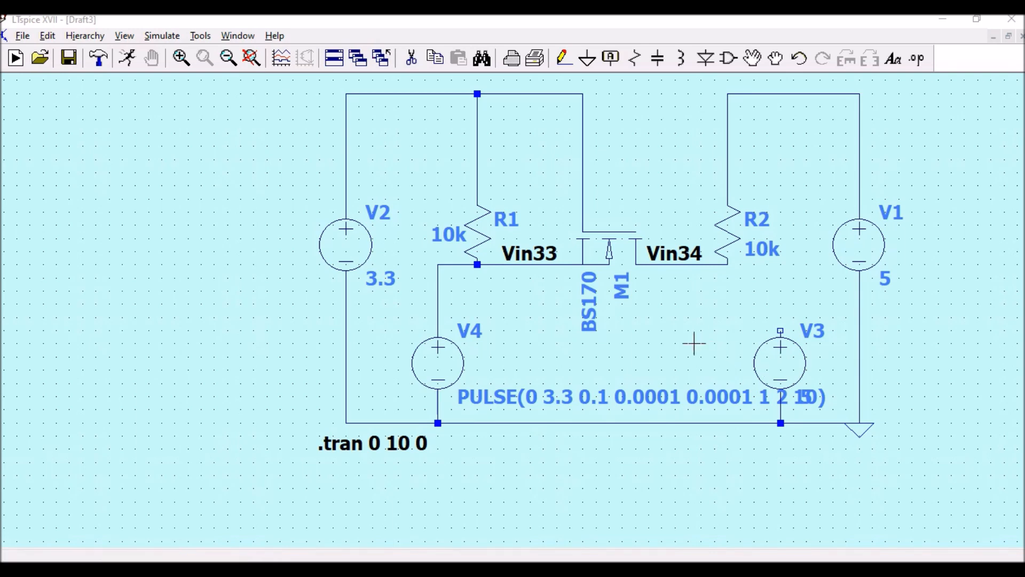
Step: Run the transient simulation and plot the V(vin33) and V(vin34) waveforms
left_click_drag(675, 336, 589, 373)
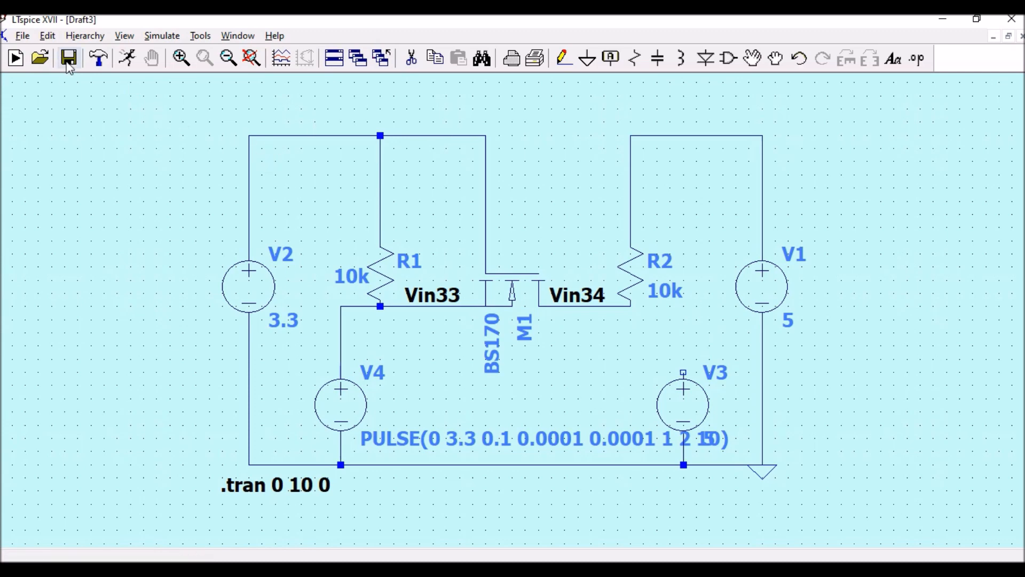
left_click(131, 57)
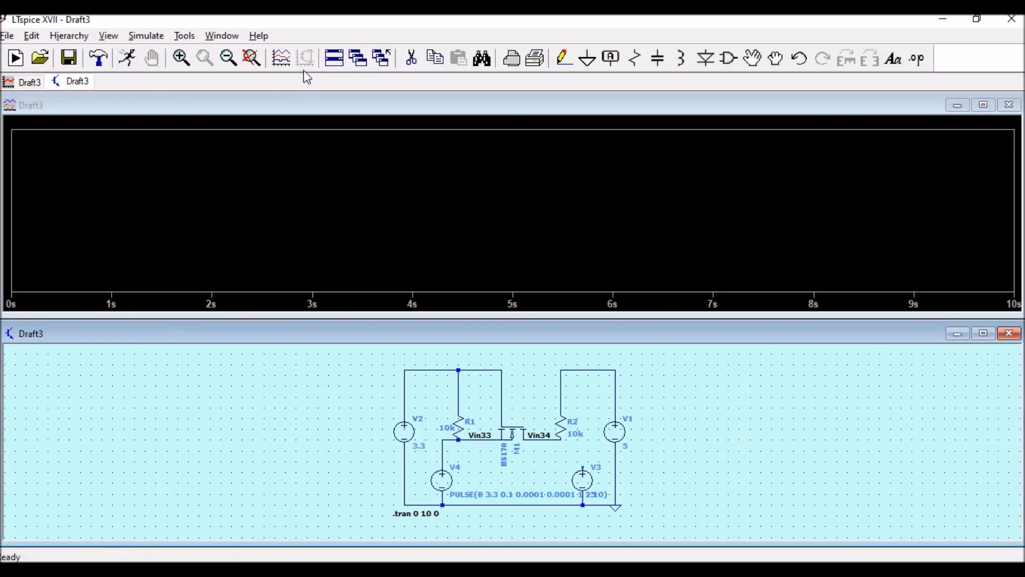
left_click(283, 61)
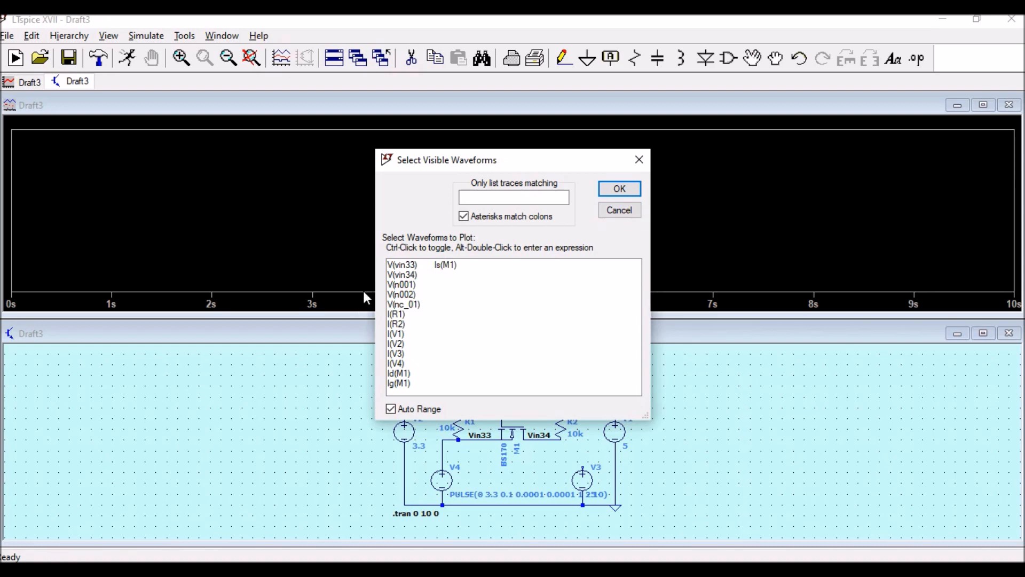
left_click(407, 276, "ctrl")
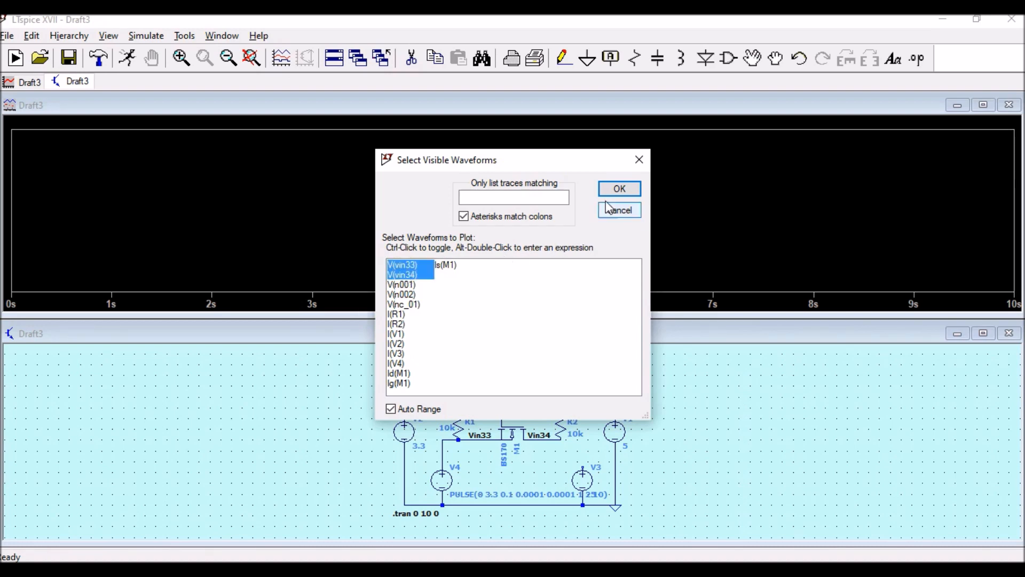
left_click(617, 189)
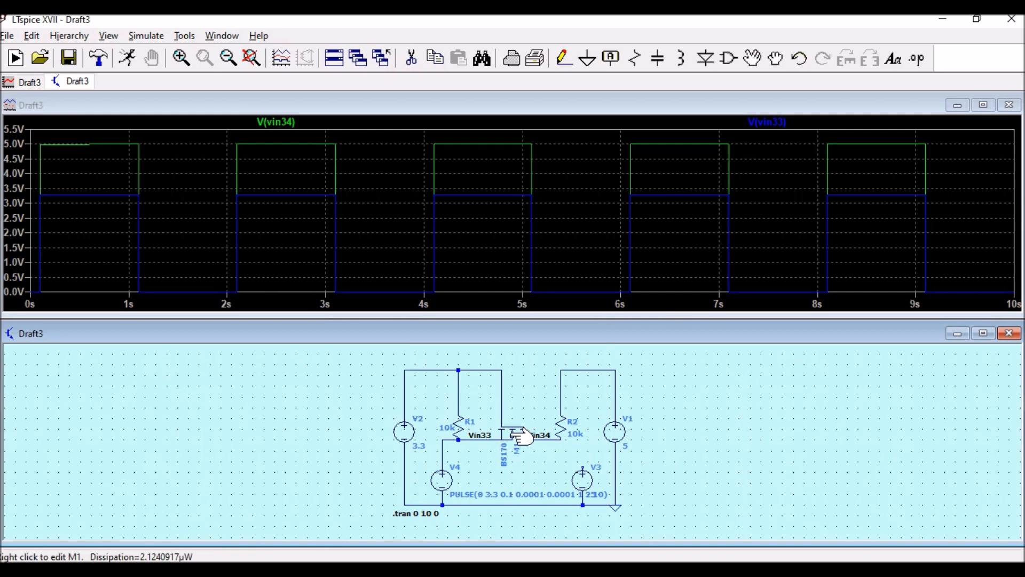
Step: Examine the V(vin33) and V(vin34) traces in the enlarged plot window, then close the plot
left_click(984, 105)
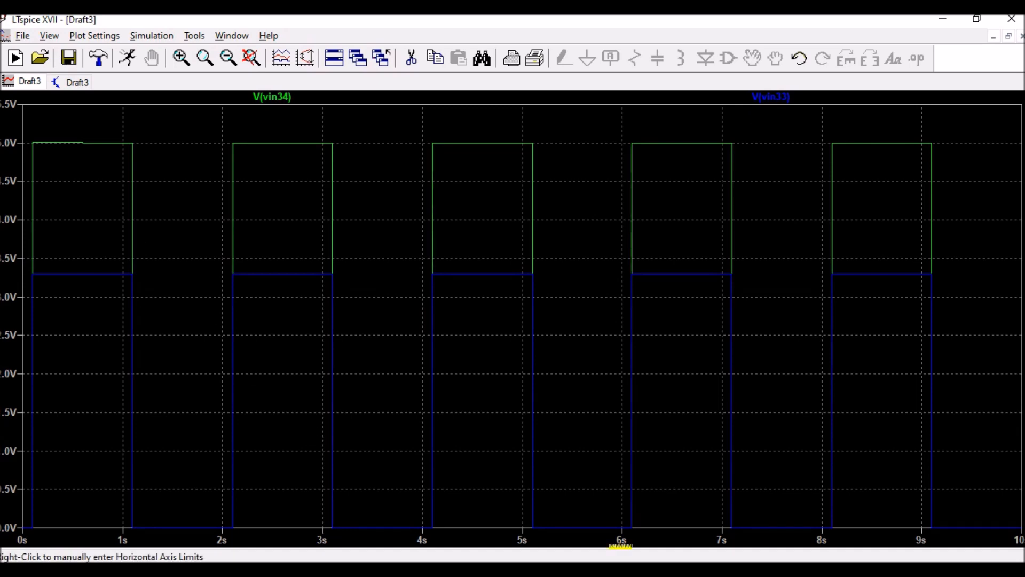
left_click(1008, 36)
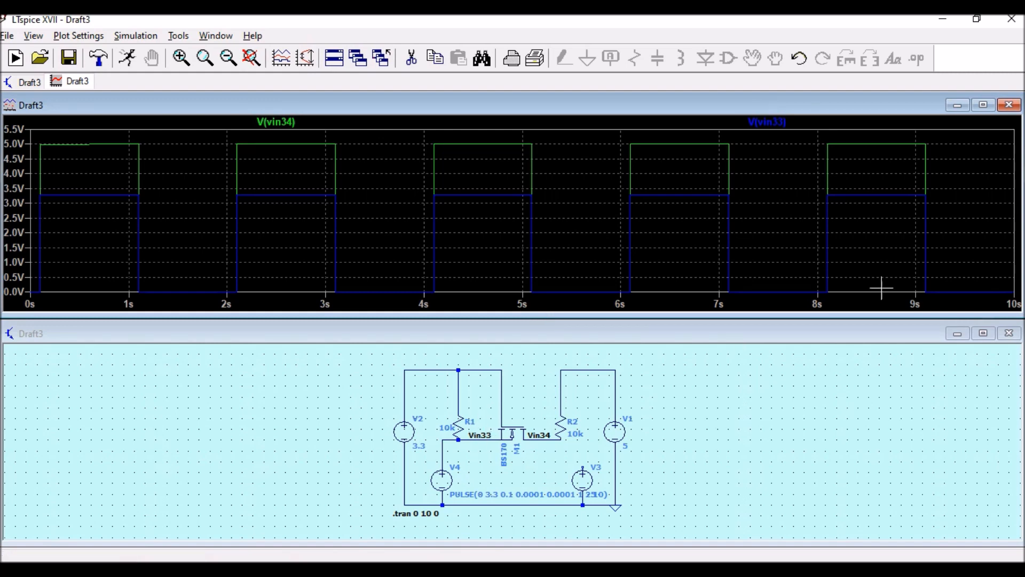
left_click(983, 105)
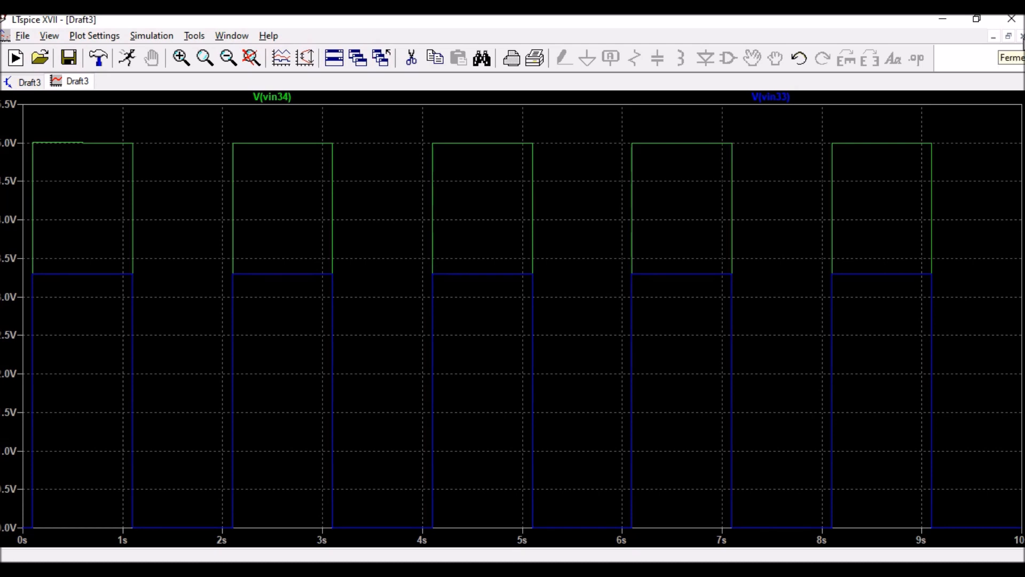
left_click(1021, 36)
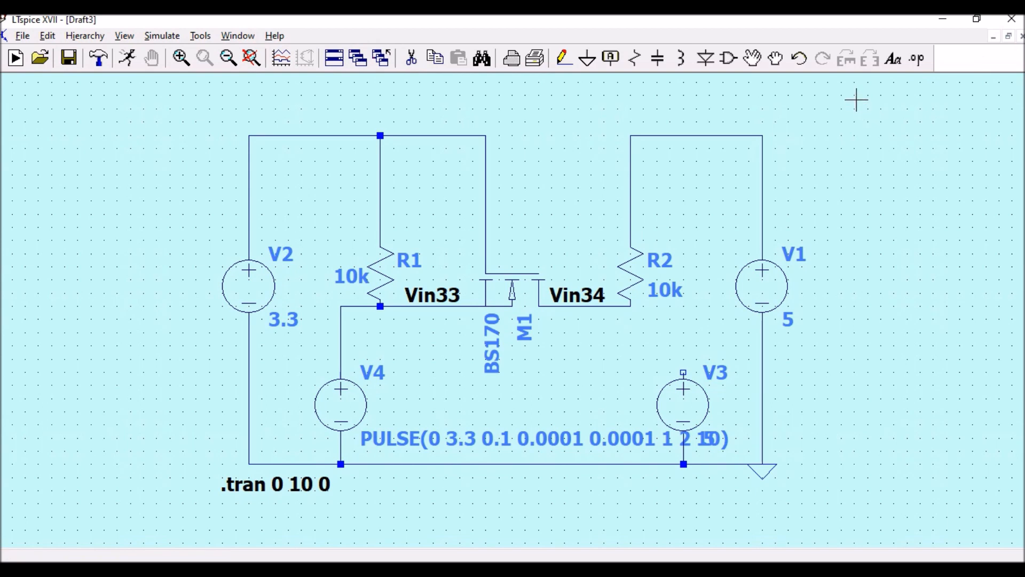
Step: Wire the lower end of resistor R2 across and down to the positive terminal of V3
left_click(564, 69)
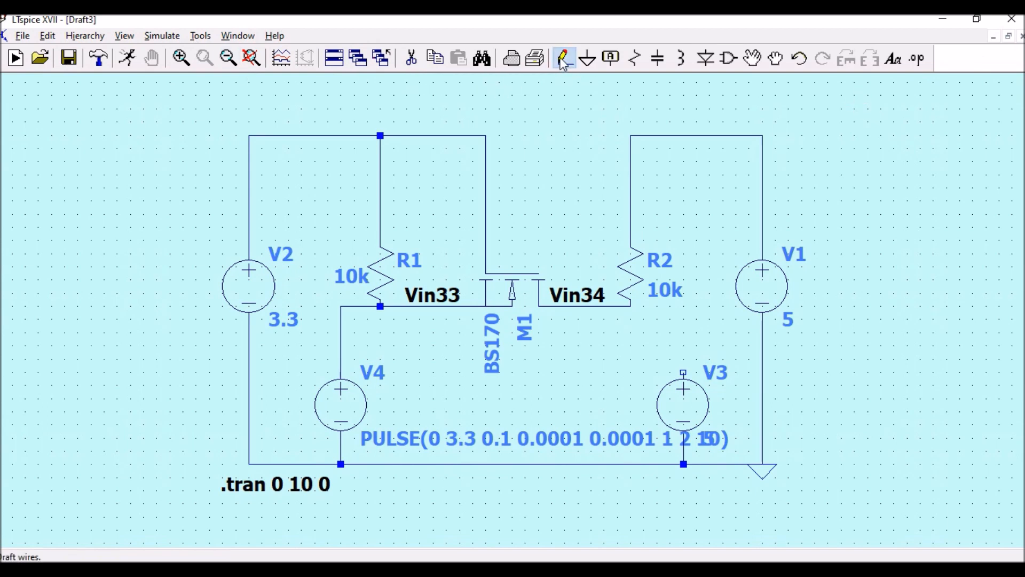
left_click(631, 306)
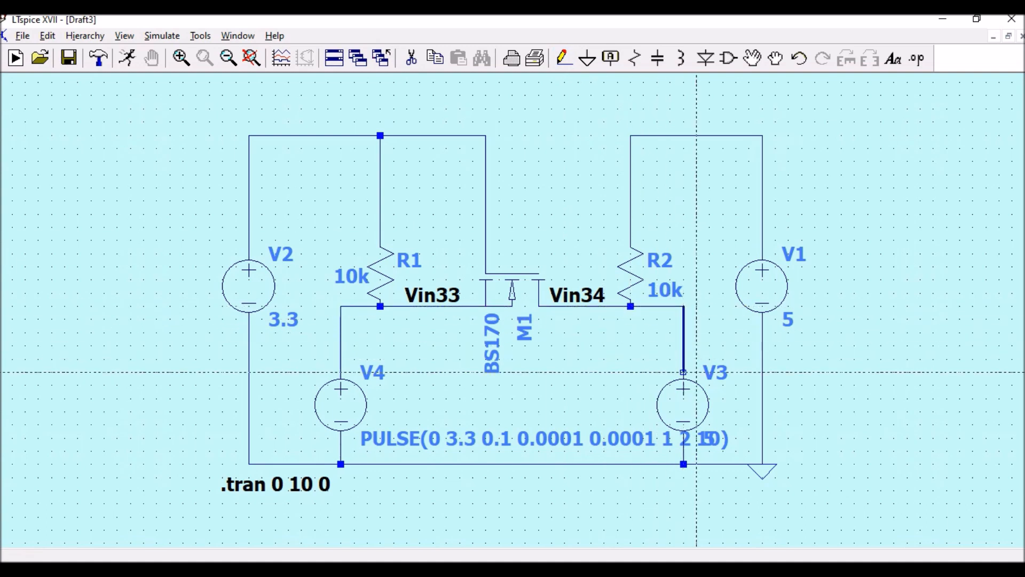
left_click(684, 372)
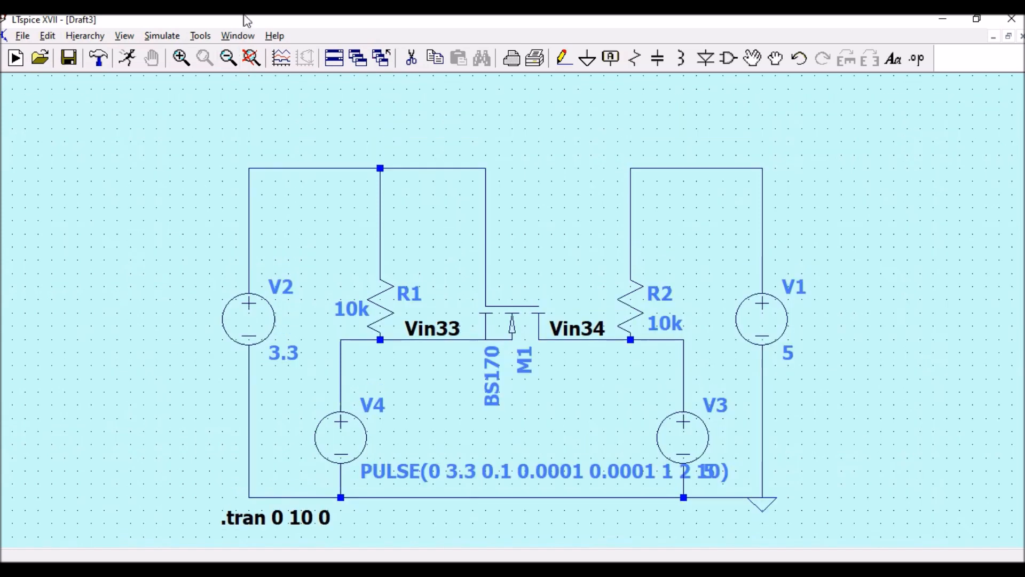
Step: Delete the horizontal wire segment connecting V4 to the lower end of R1
left_click(411, 61)
left_click(356, 340)
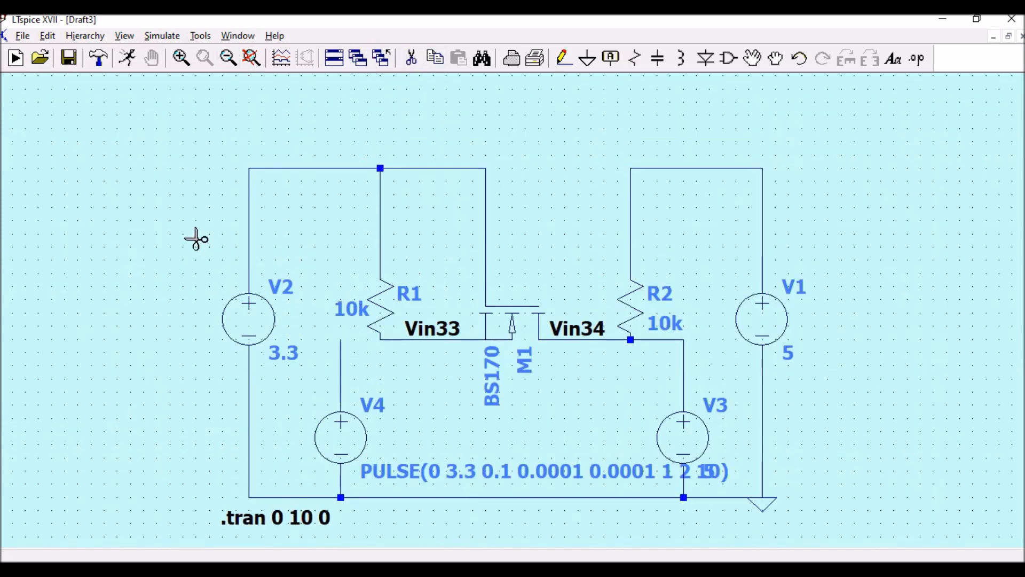
key("Escape")
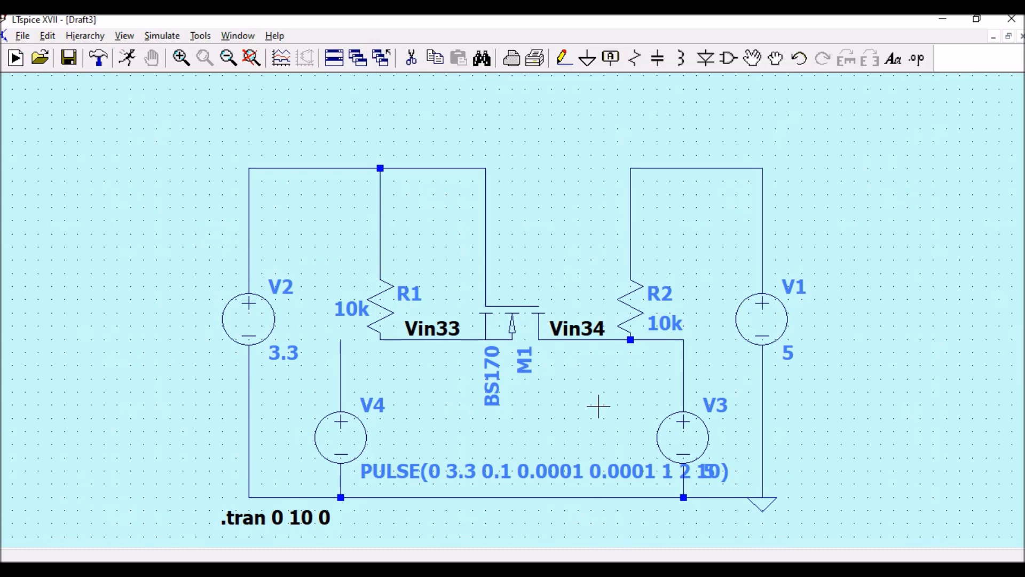
Step: Change source V3 to a PULSE function with an initial voltage of 0 and an on voltage of 5 V
right_click(707, 445)
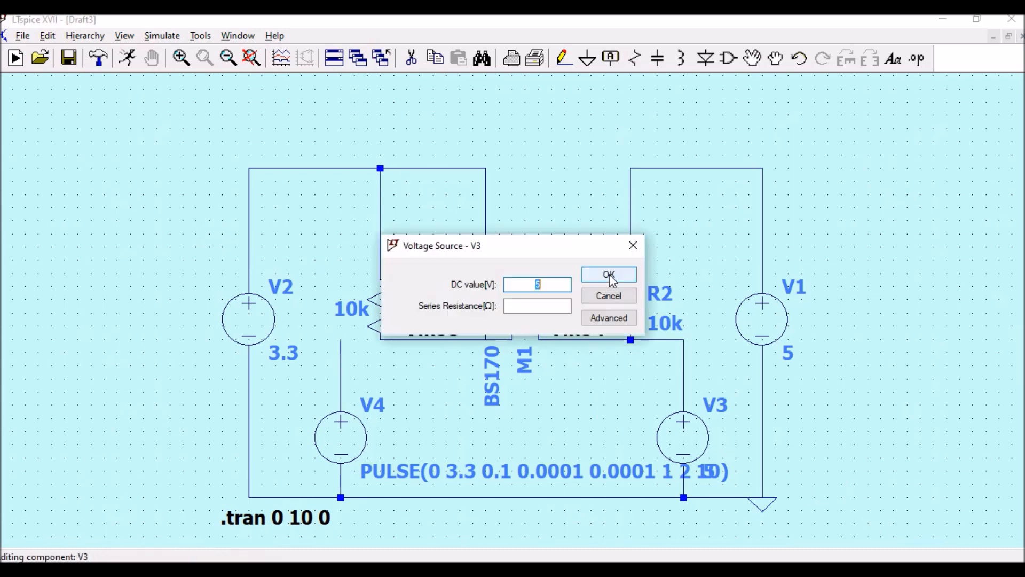
left_click(609, 318)
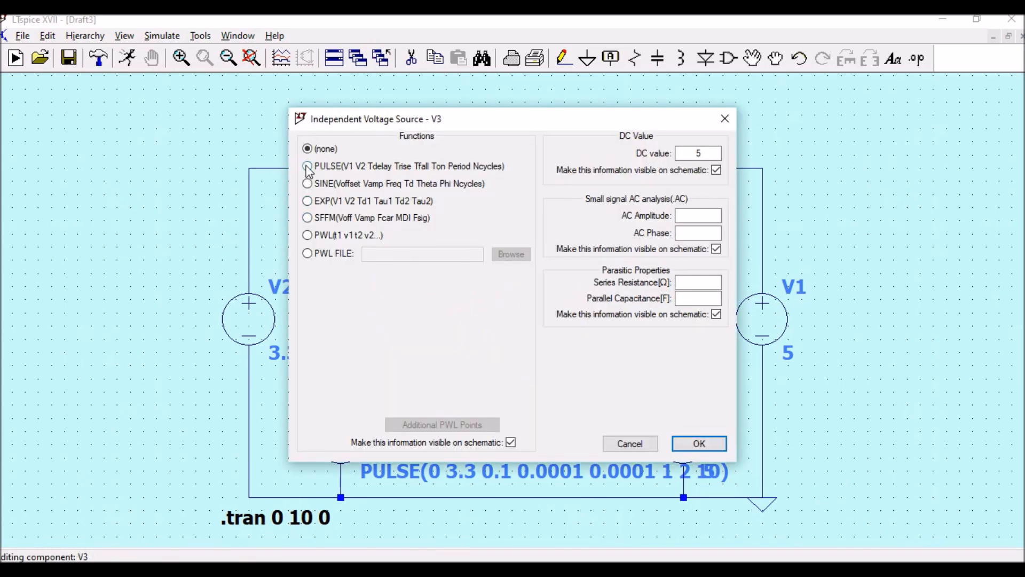
left_click(308, 167)
left_click(481, 287)
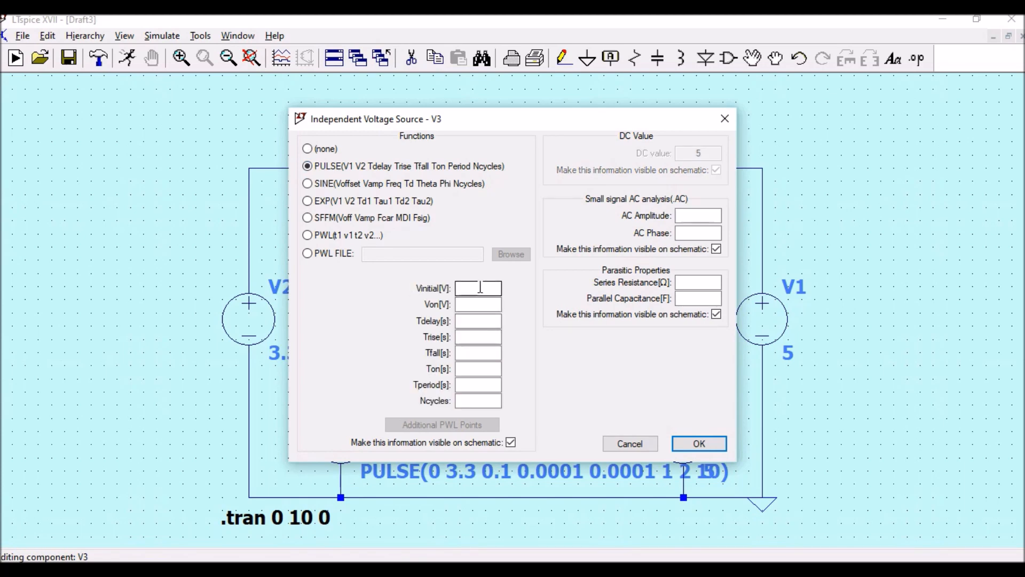
type("0")
left_click(486, 303)
left_click(486, 303)
type("5")
Step: Set V3's pulse delay to .1 s and both its rise and fall times to .0001 s
left_click(486, 320)
type(".1")
left_click(479, 338)
type(".0001")
left_click(491, 354)
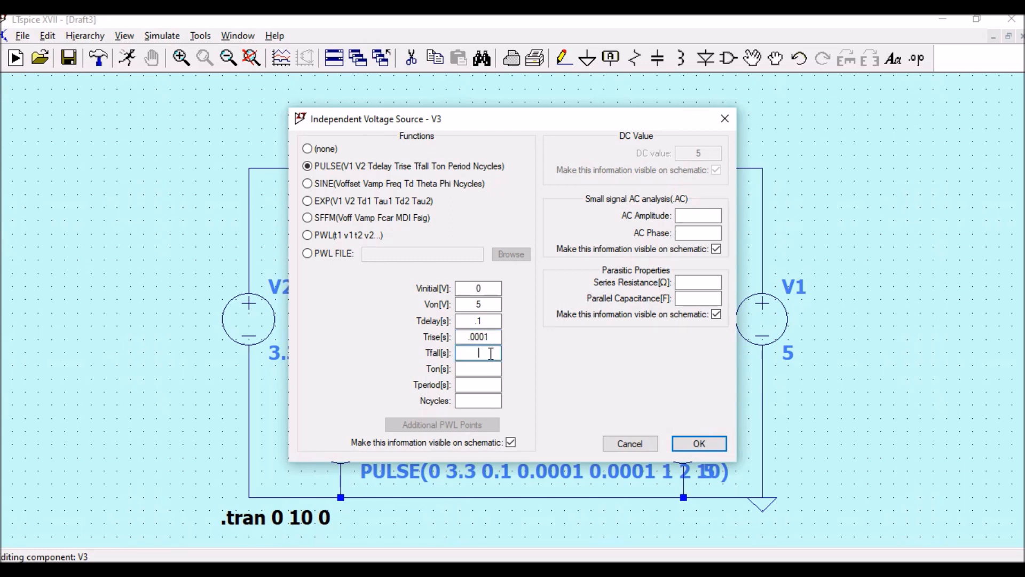
type(".0001")
Step: Set V3's pulse on-time to 1 s, period to 2 s and cycle count to 10, and apply the source settings
left_click(481, 369)
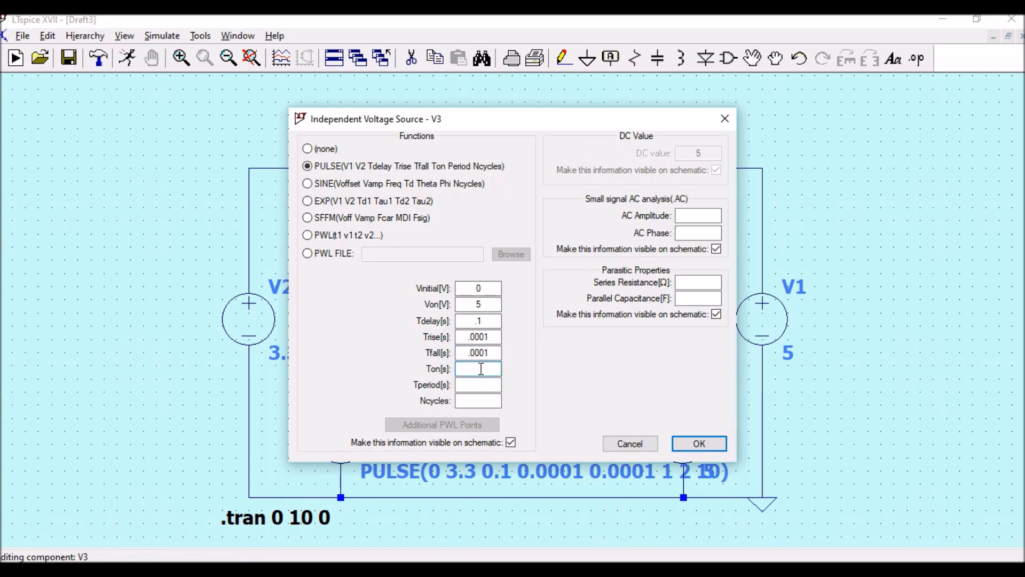
left_click(482, 384)
type("2")
left_click(478, 402)
type("10")
left_click(695, 449)
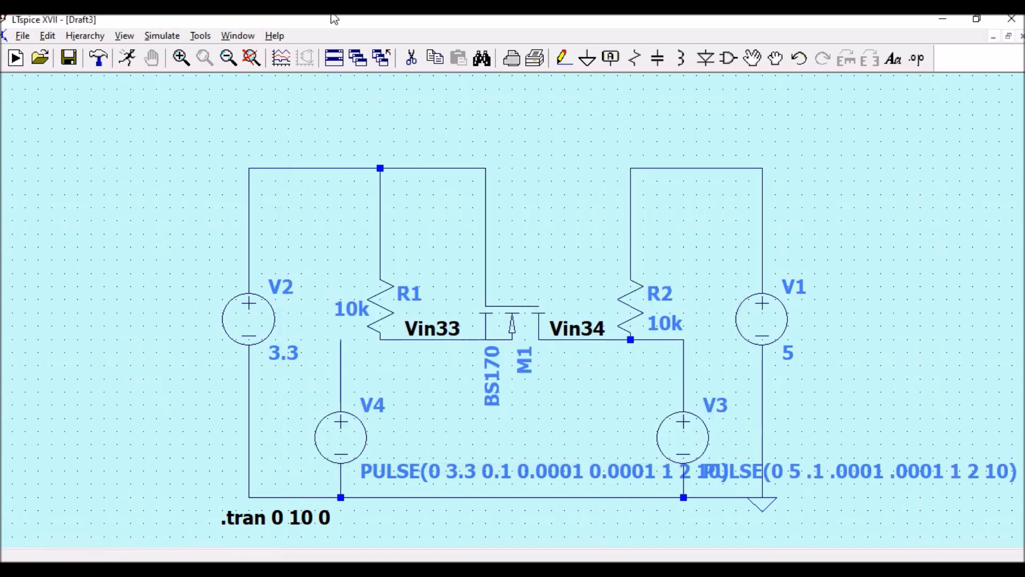
Step: Run the transient simulation with V3 pulsing and examine V(vin33) and V(vin34) in an enlarged plot, closing it when done
left_click(128, 57)
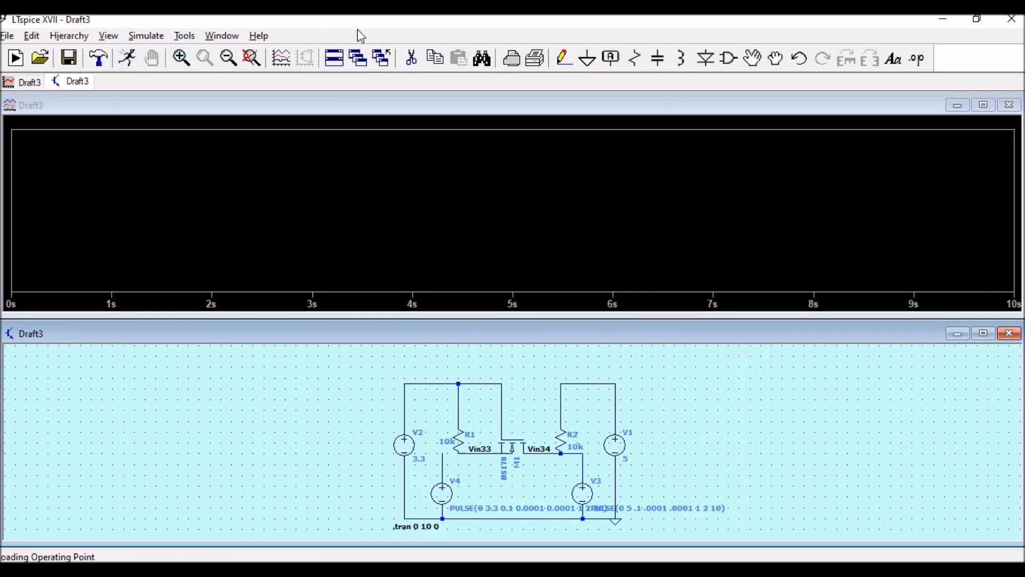
left_click(281, 57)
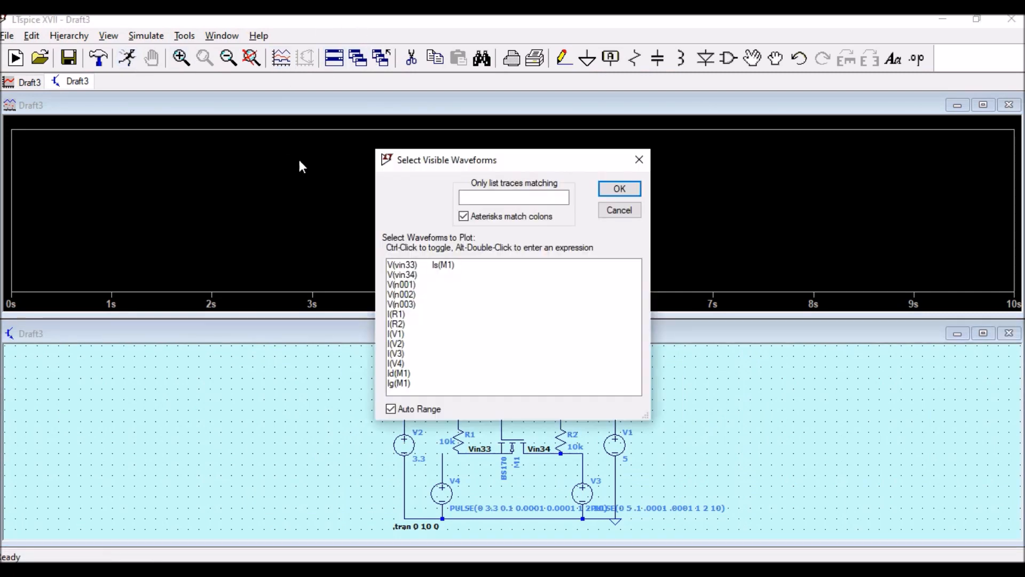
left_click(403, 266)
left_click(409, 275, "ctrl")
left_click(620, 188)
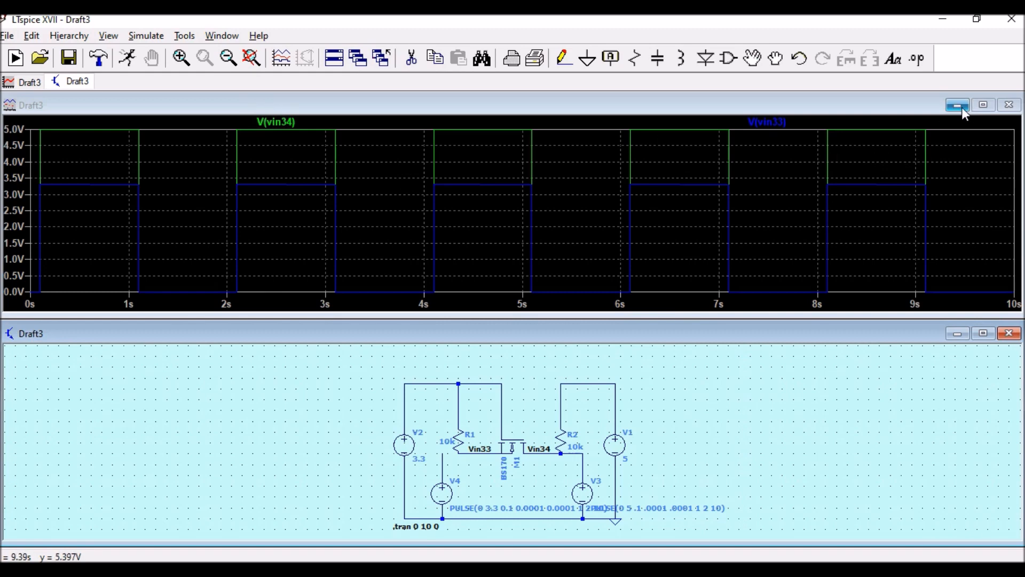
left_click(984, 106)
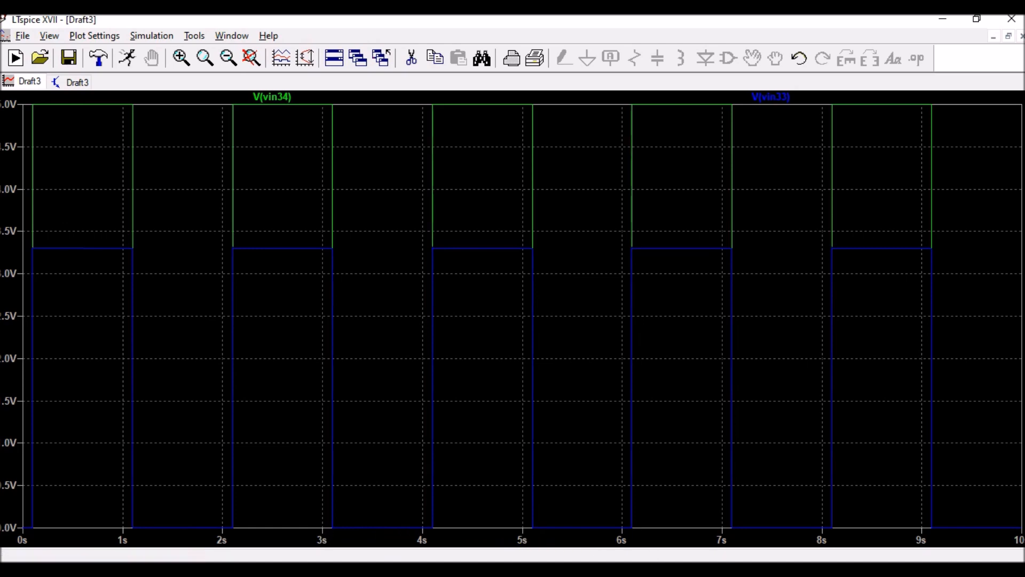
left_click(1021, 36)
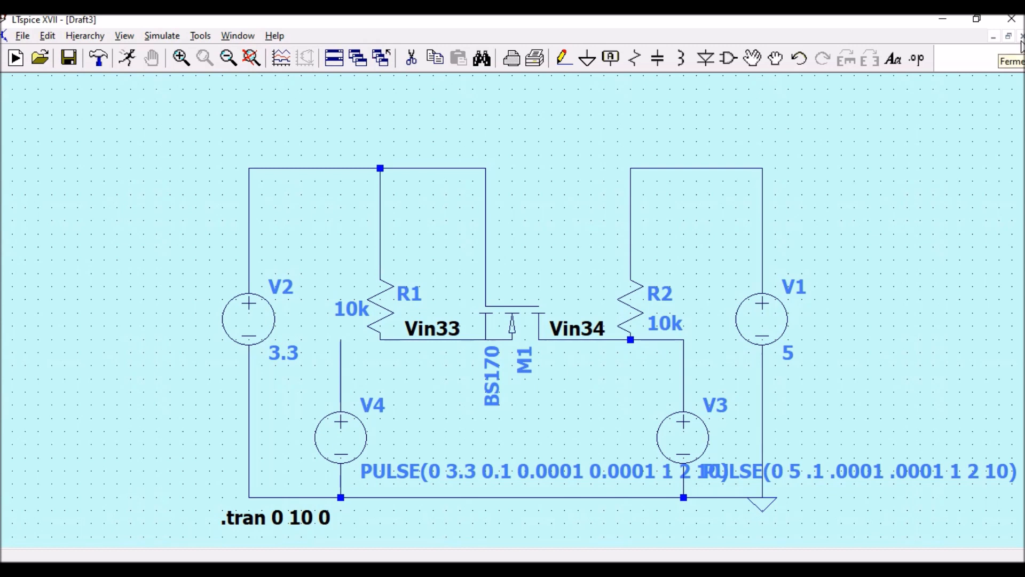
Step: Replace MOSFET M1's model with the Infineon BSC077N12NS3 from the transistor library
right_click(519, 327)
left_click(567, 254)
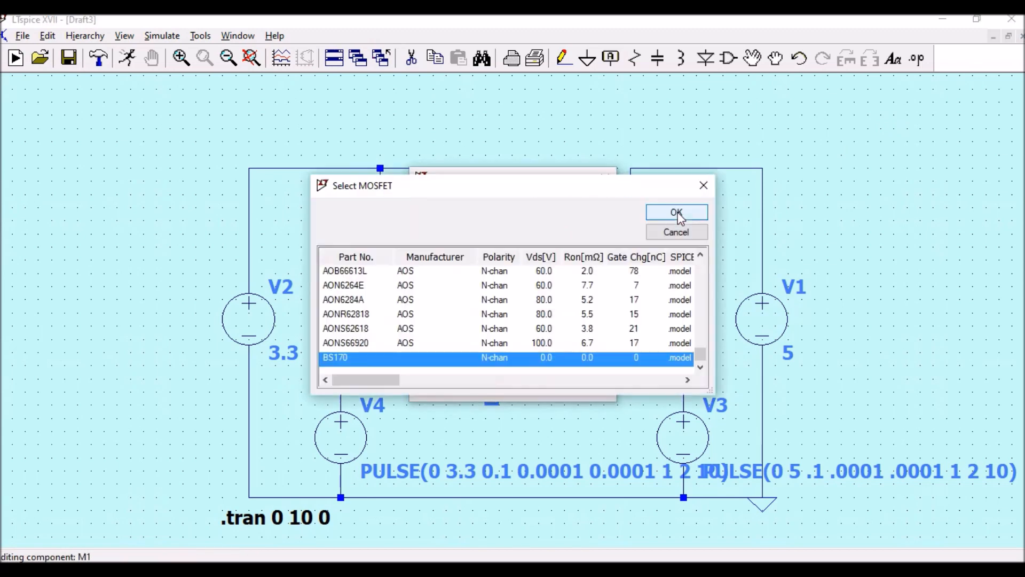
left_click_drag(700, 354, 700, 262)
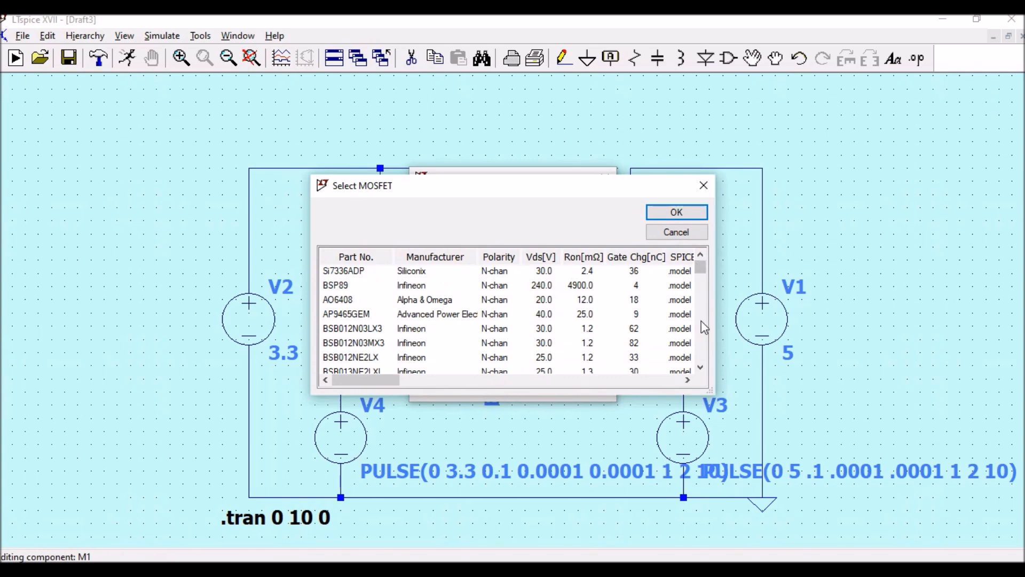
scroll(702, 322, "down", 5)
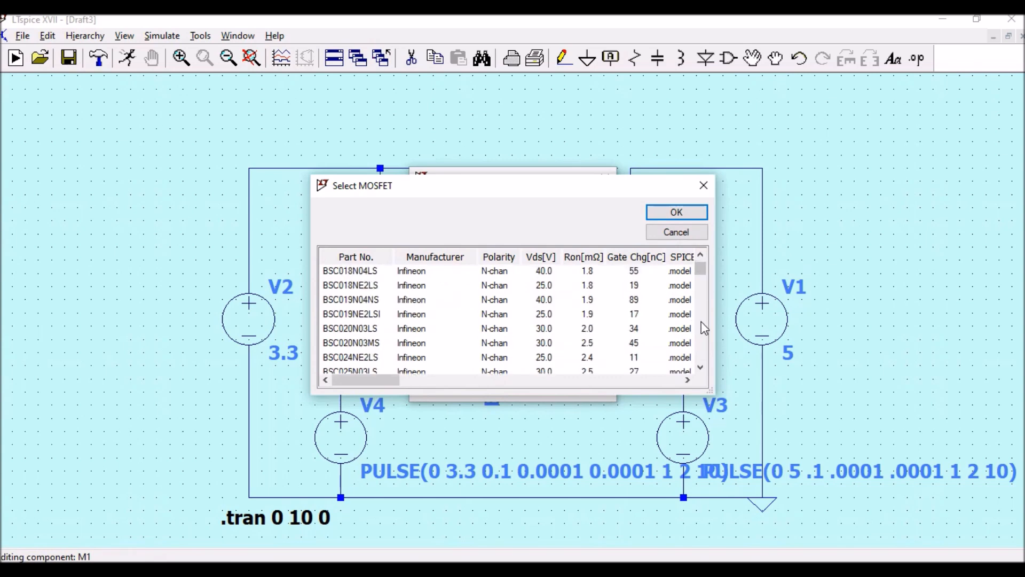
scroll(704, 328, "down", 6)
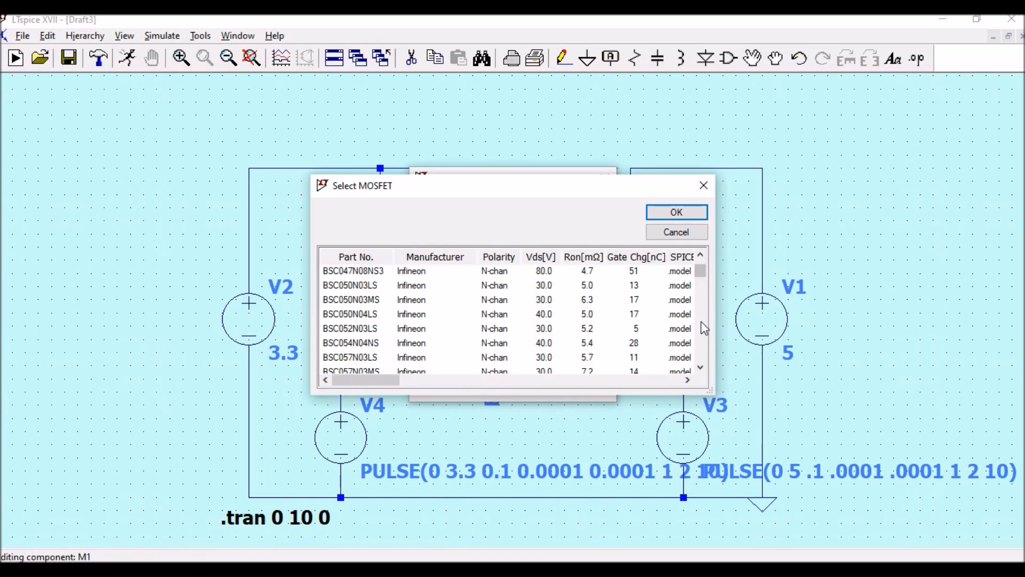
scroll(703, 328, "down", 2)
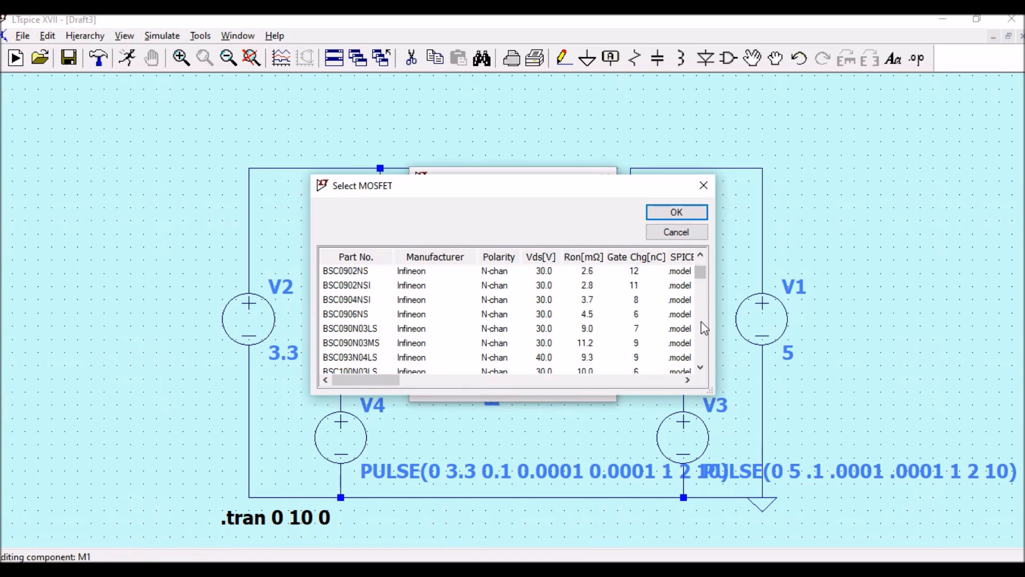
left_click(703, 256)
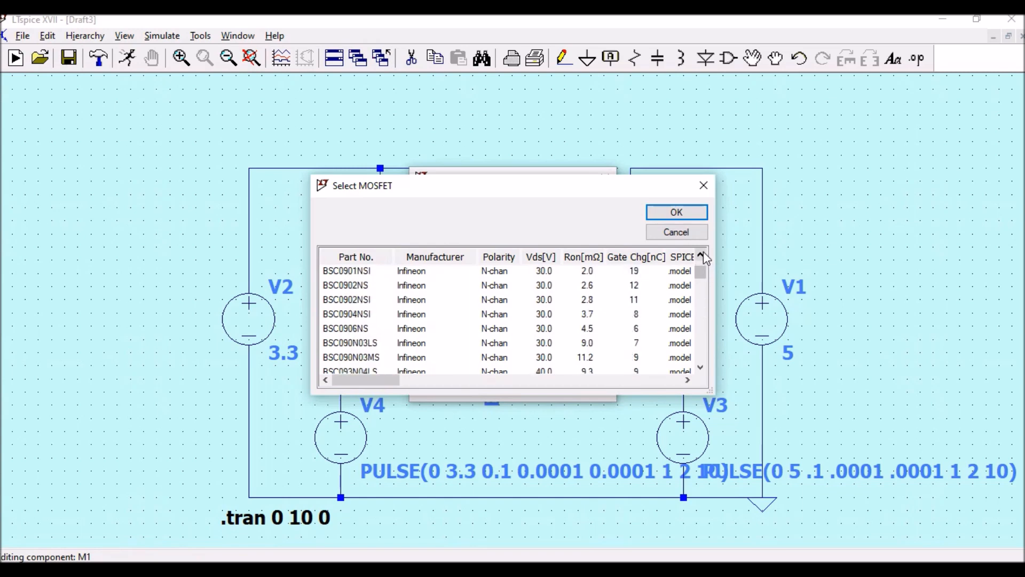
left_click_drag(703, 255, 705, 256)
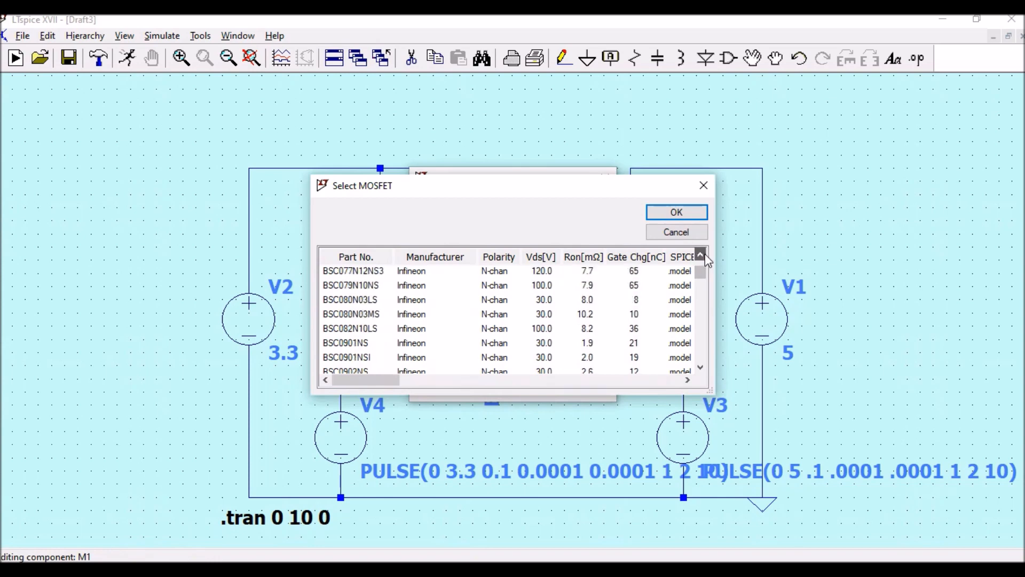
left_click(352, 272)
left_click_drag(383, 377, 452, 373)
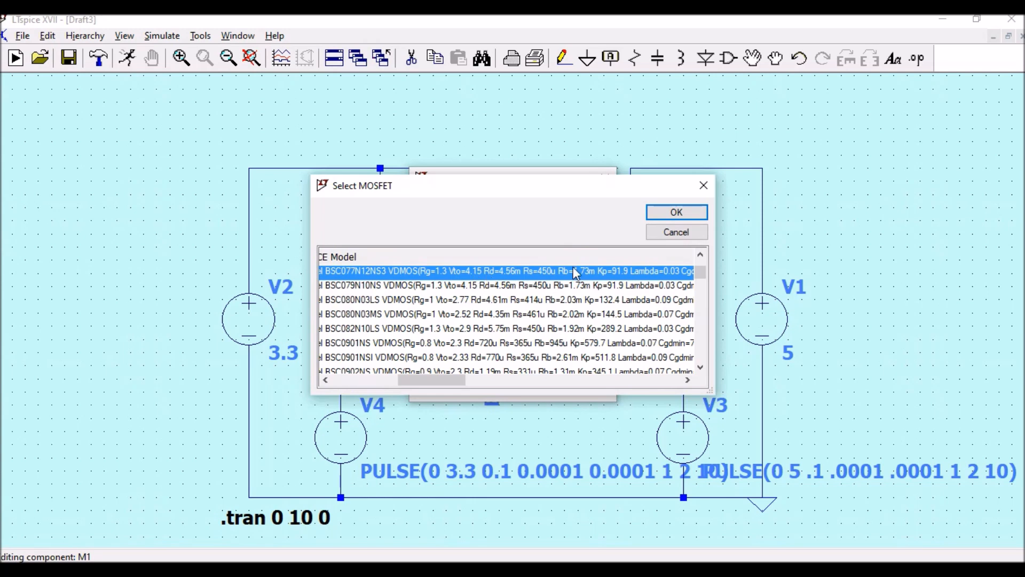
left_click(676, 212)
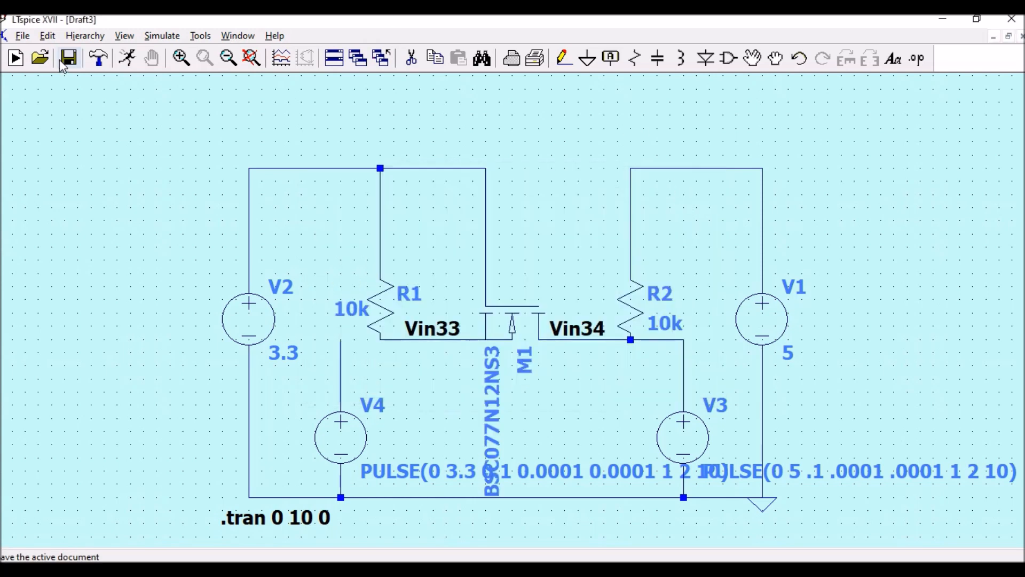
Step: Simulate the circuit with the BSC077N12NS3 and examine V(vin33) and V(vin34) in an enlarged plot, closing it when done
left_click(128, 59)
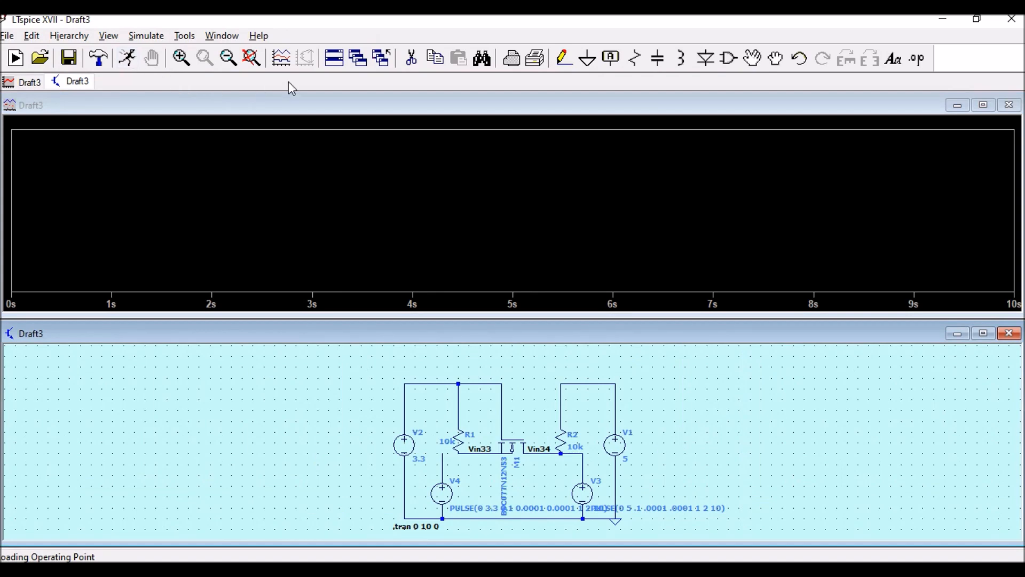
left_click(282, 58)
left_click(405, 267)
left_click(405, 274, "ctrl")
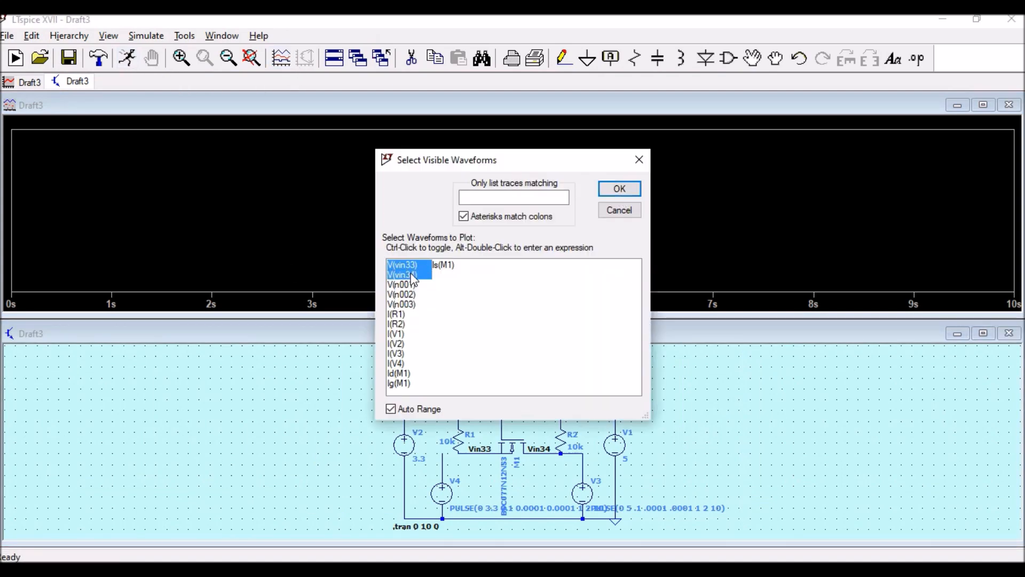
left_click(621, 189)
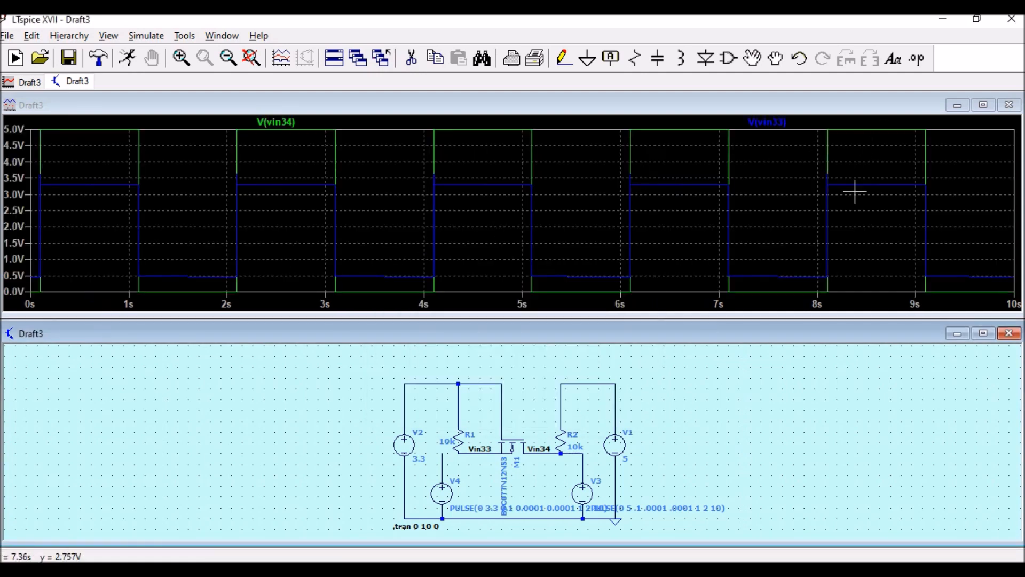
left_click(983, 105)
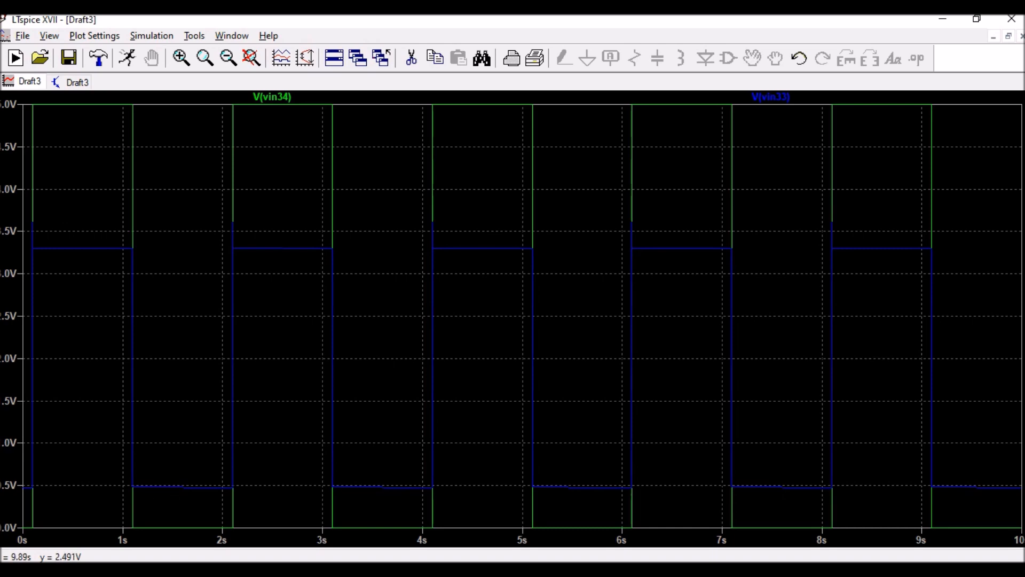
left_click(1023, 37)
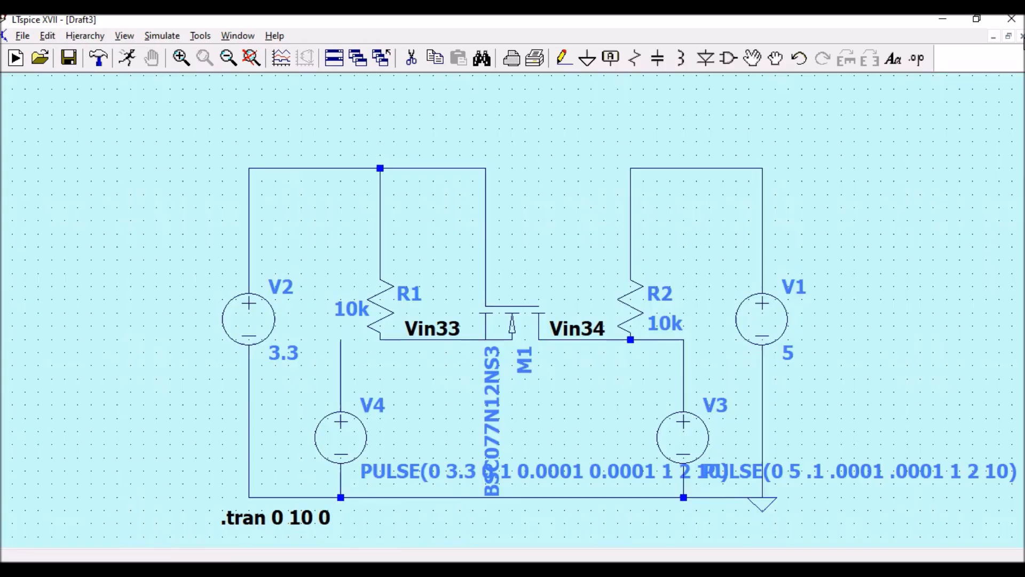
Step: Delete the wire linking M1's gate to the top of R1 and wire the gate to the top of R2 instead
left_click(413, 60)
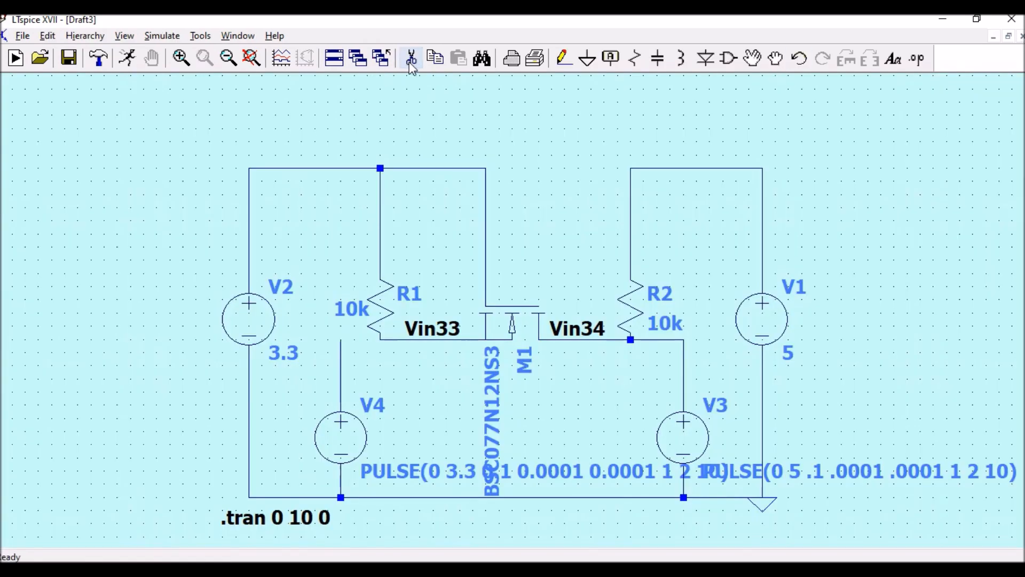
left_click(432, 169)
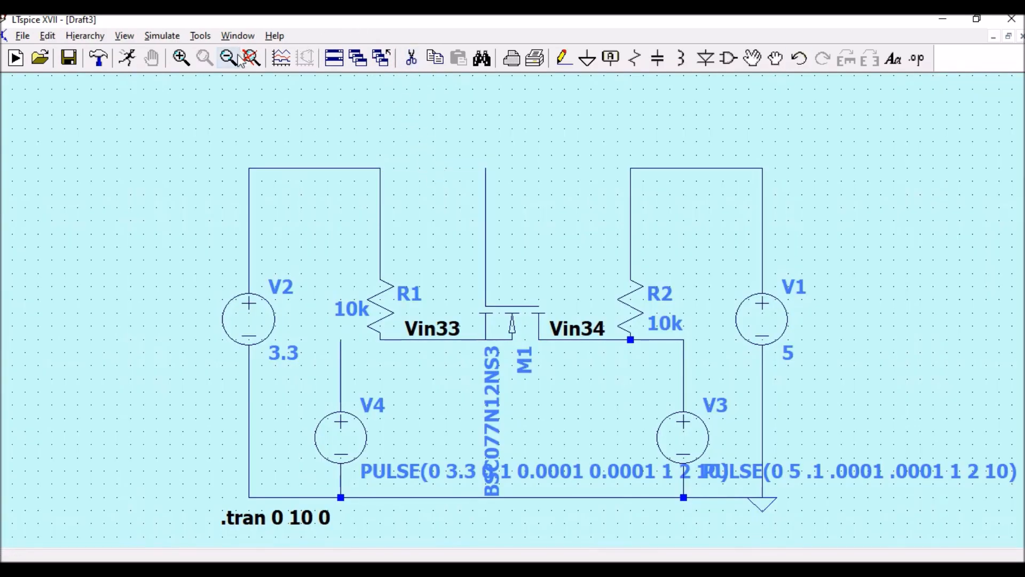
left_click(564, 59)
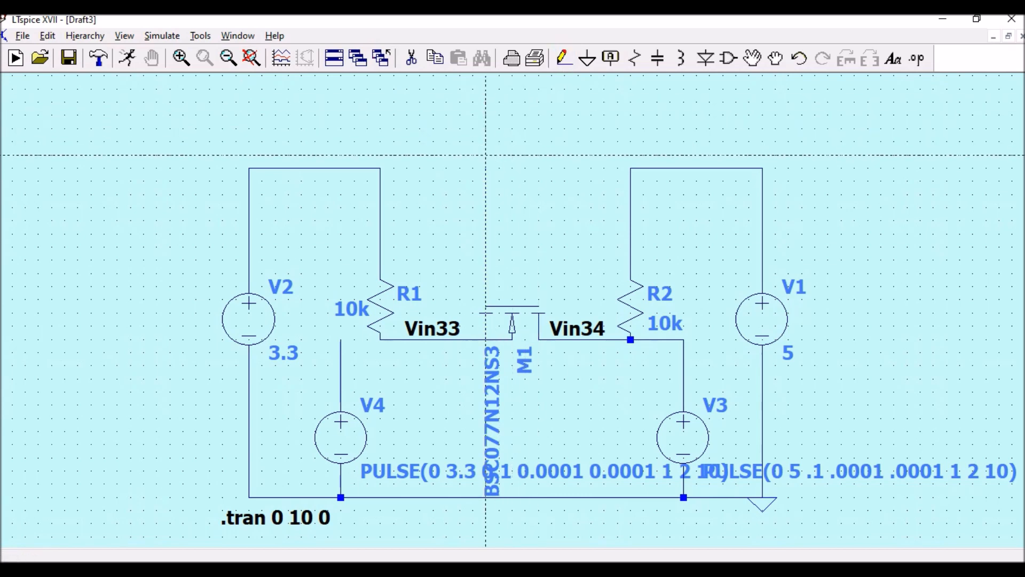
left_click(486, 169)
left_click(631, 168)
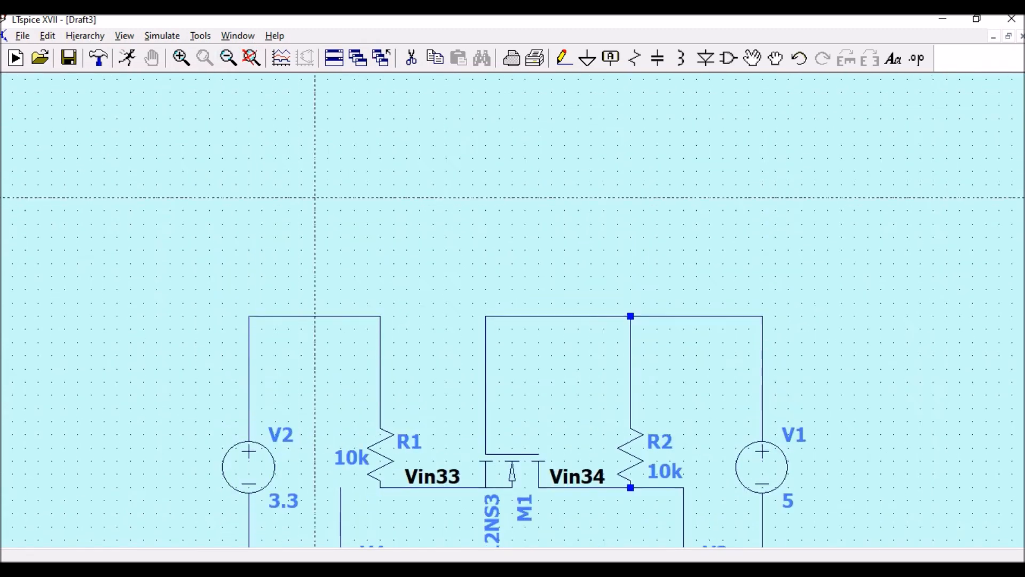
left_click_drag(451, 368, 442, 192)
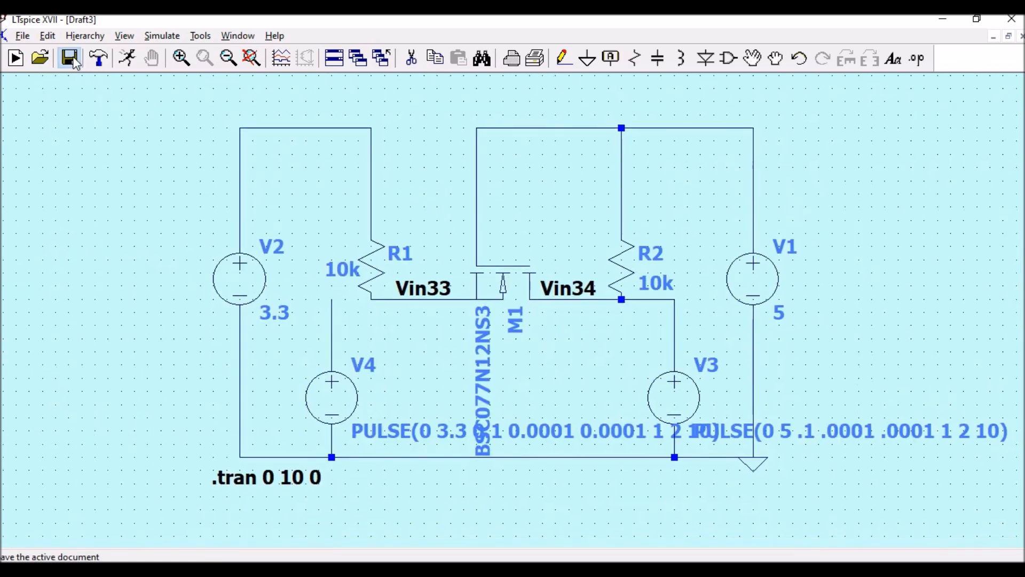
Step: Simulate the circuit with the gate on V1's supply, examine enlarged V(vin33) and V(vin34) traces, and return to the full-size schematic
left_click(131, 59)
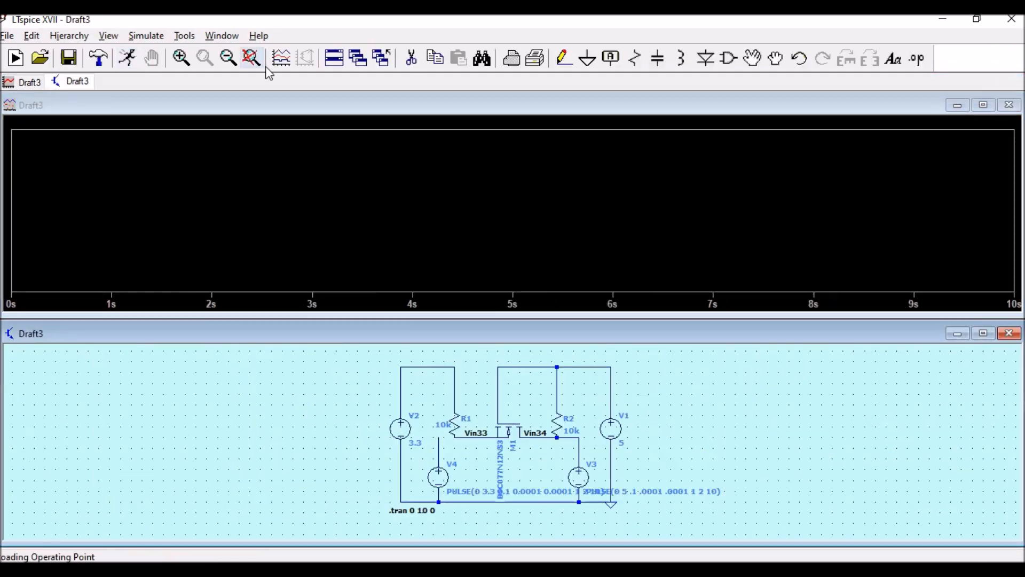
left_click(281, 58)
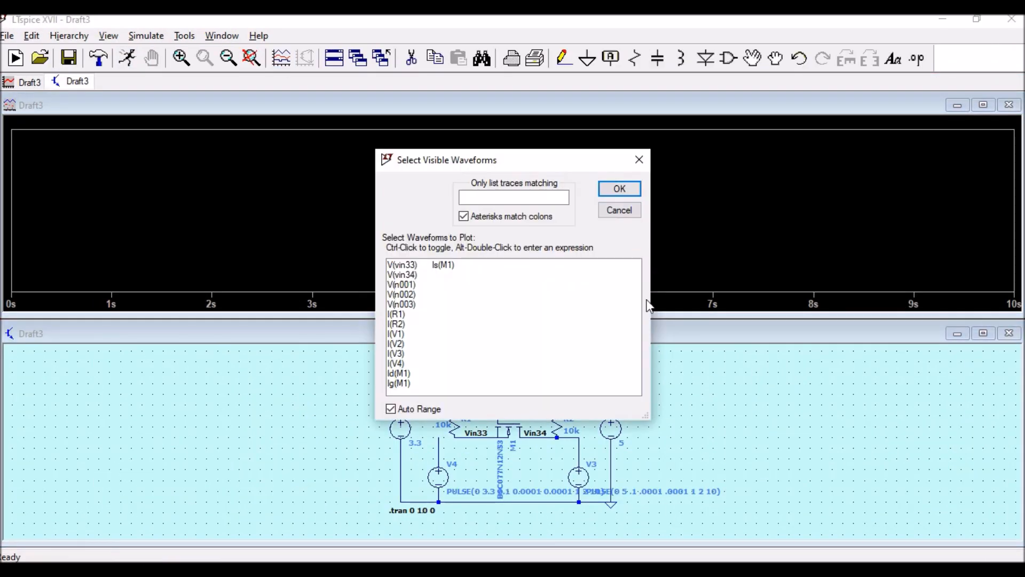
left_click(409, 267)
left_click(410, 275, "ctrl")
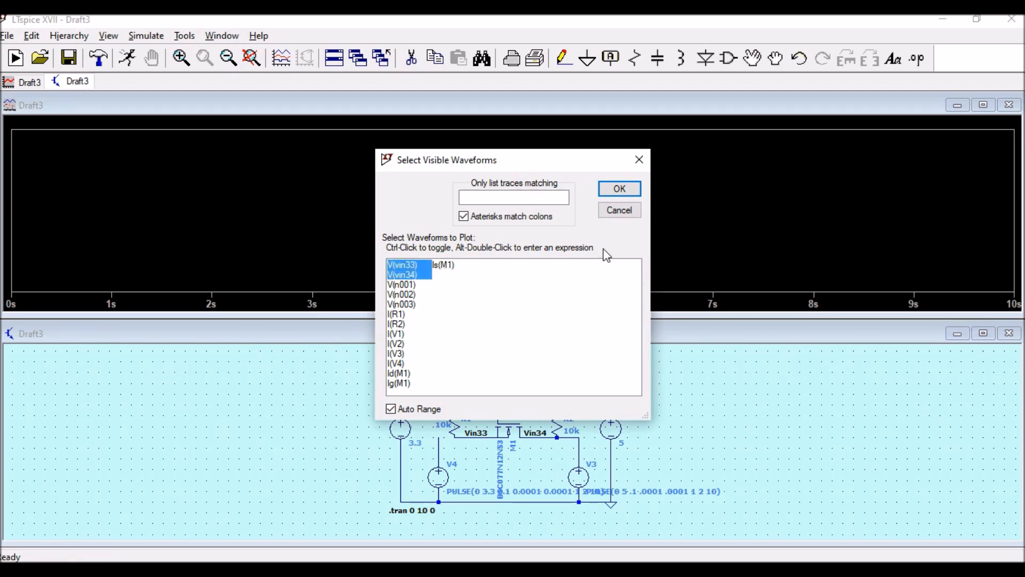
left_click(622, 188)
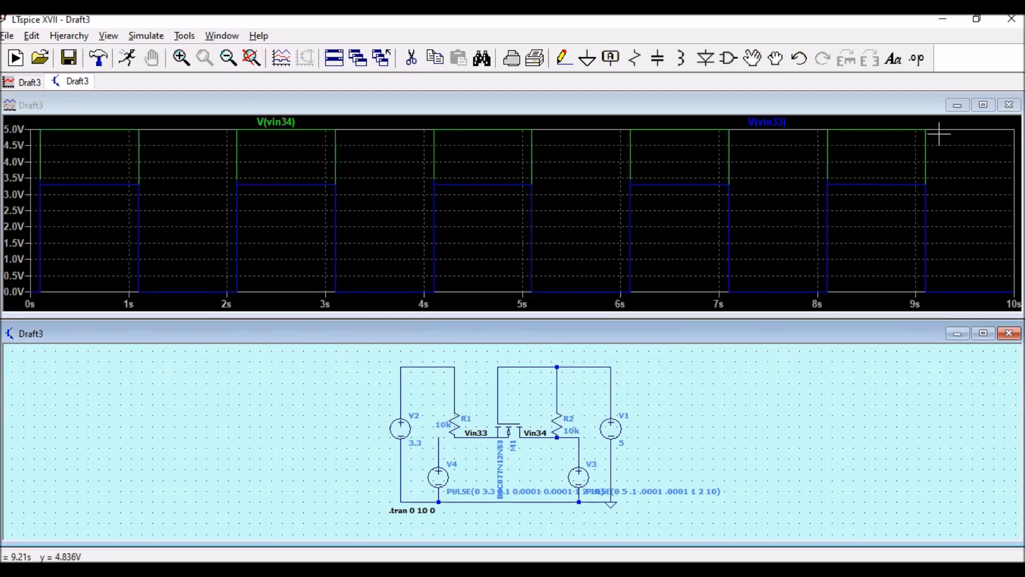
left_click(985, 106)
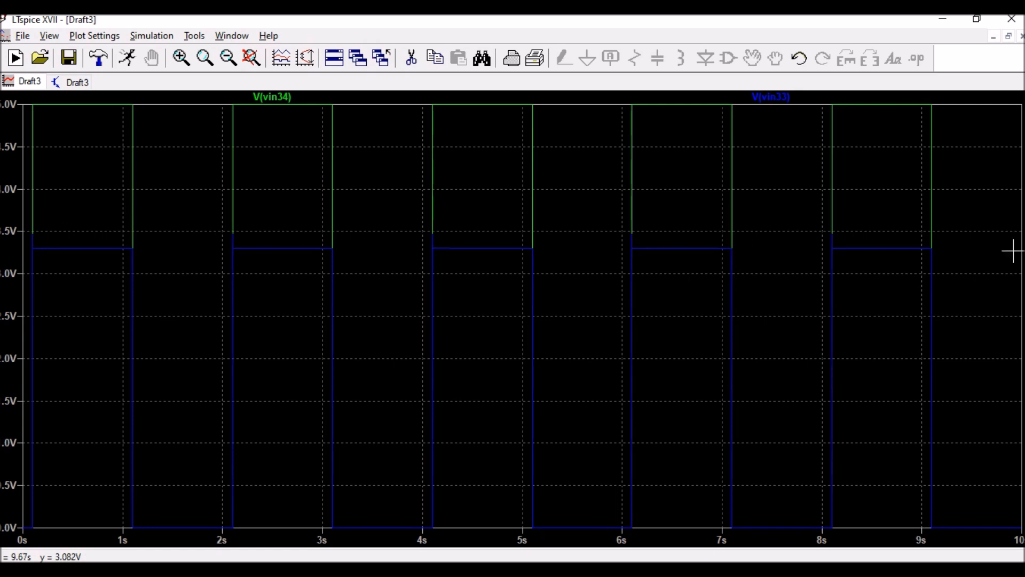
left_click(1021, 35)
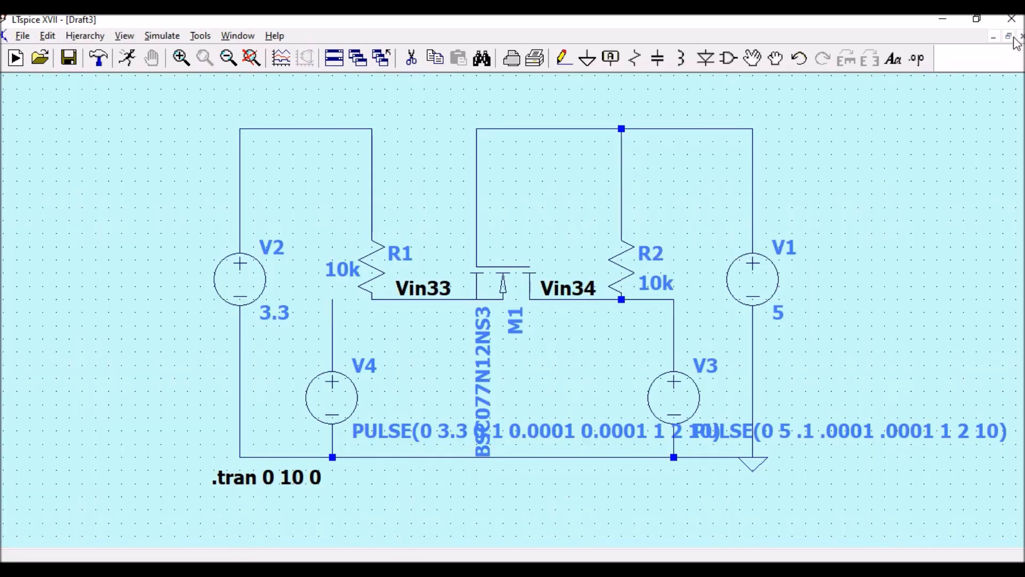
left_click(1009, 36)
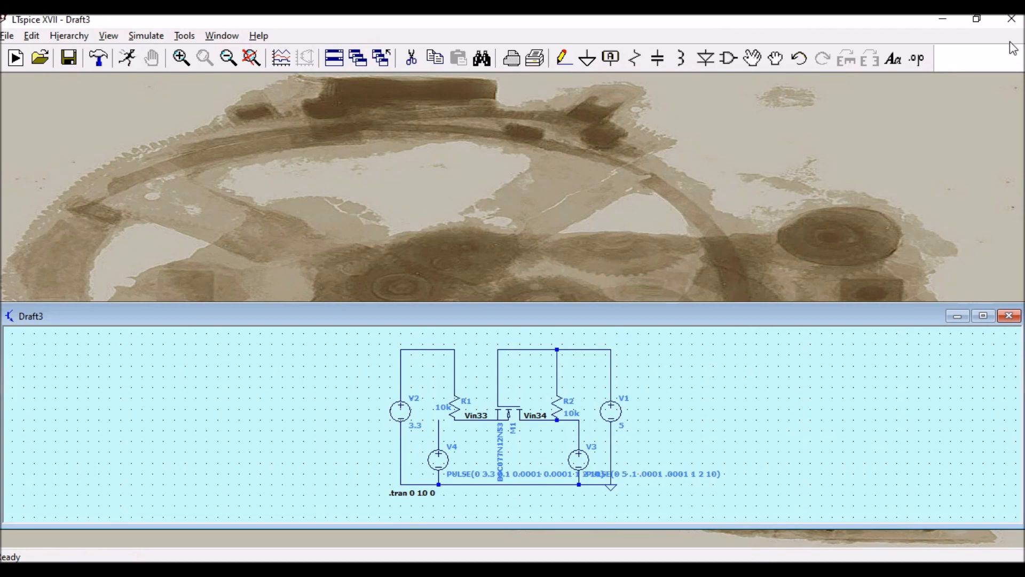
left_click(983, 316)
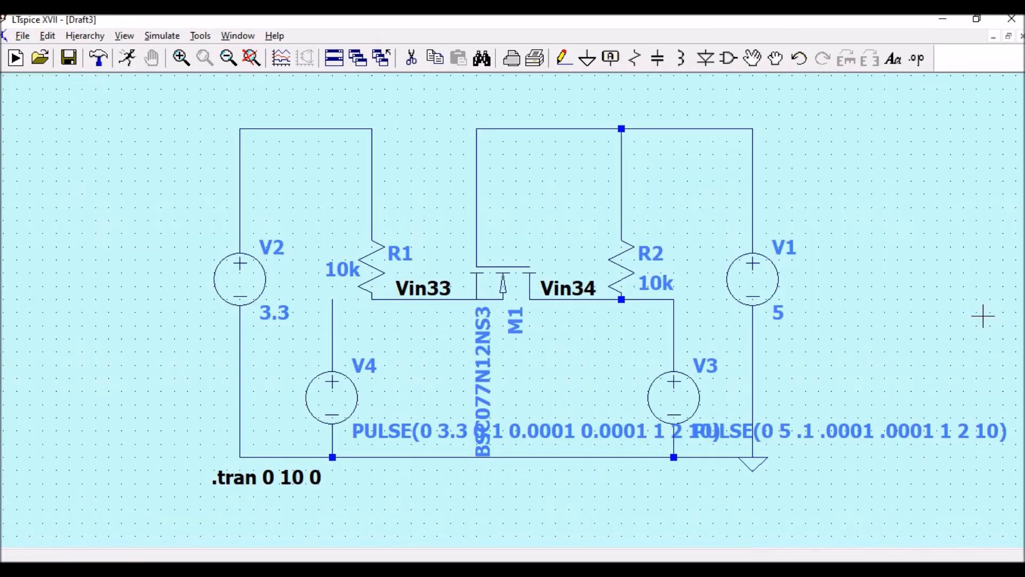